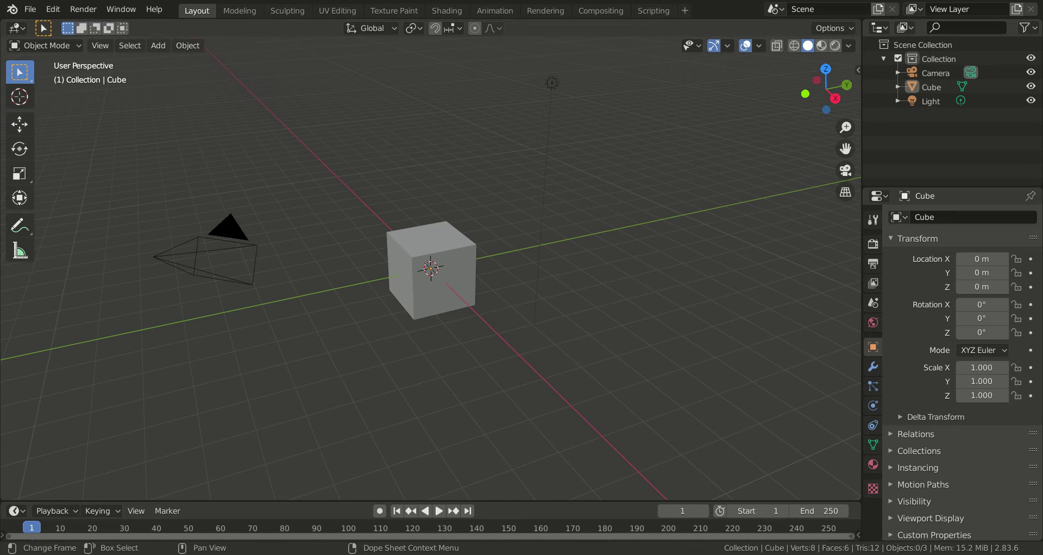
Select the default cube and scale its whole mesh to about 2.4 times along the Z axis in Edit Mode
left_click(454, 289)
mouse_move(453, 288)
middle_mouse_down()
mouse_move(487, 289)
mouse_move(465, 289)
middle_mouse_up()
scroll(465, 288, "up", 3)
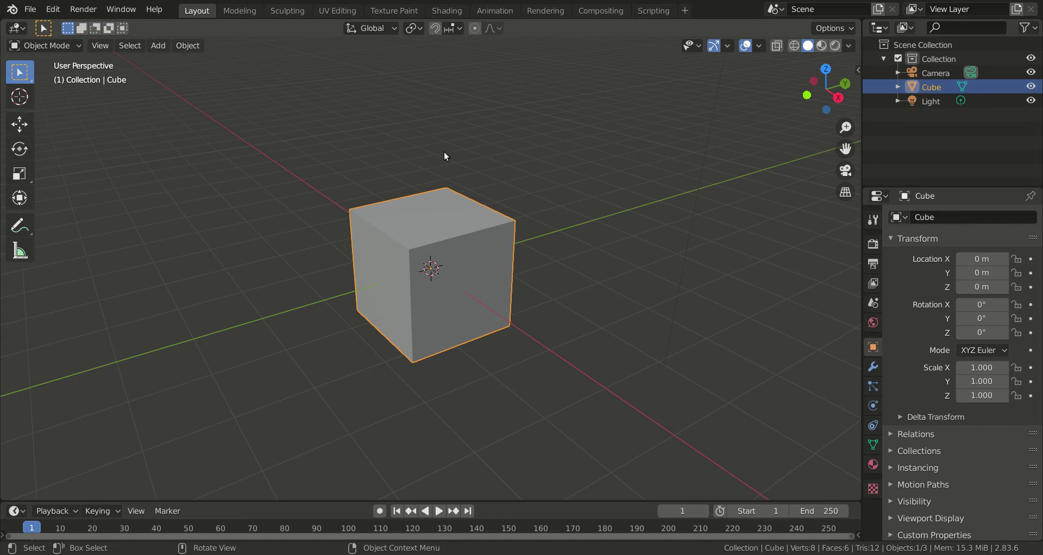
scroll(493, 232, "up", 1)
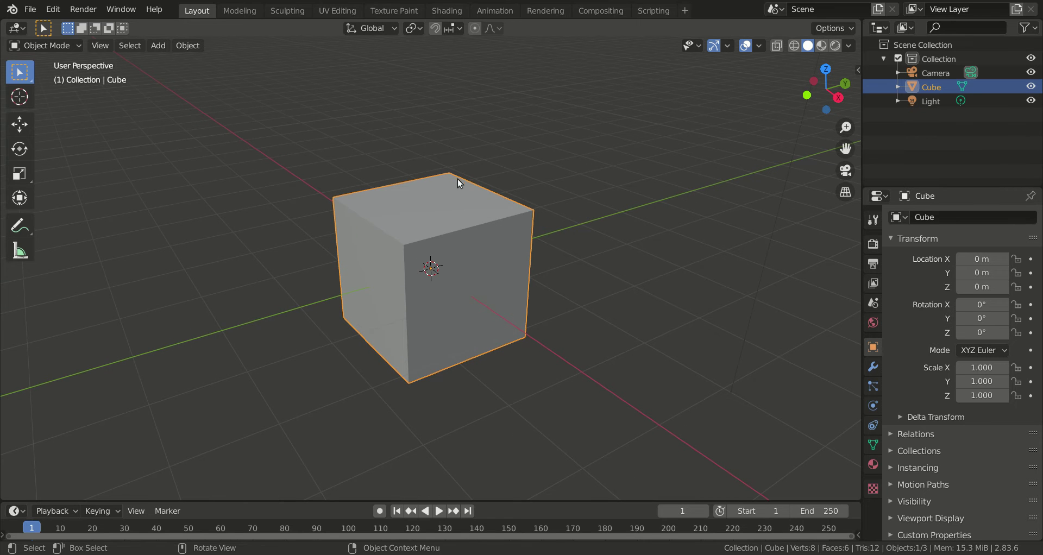
mouse_move(523, 248)
middle_mouse_down()
mouse_move(489, 235)
mouse_move(540, 240)
mouse_move(530, 234)
middle_mouse_up()
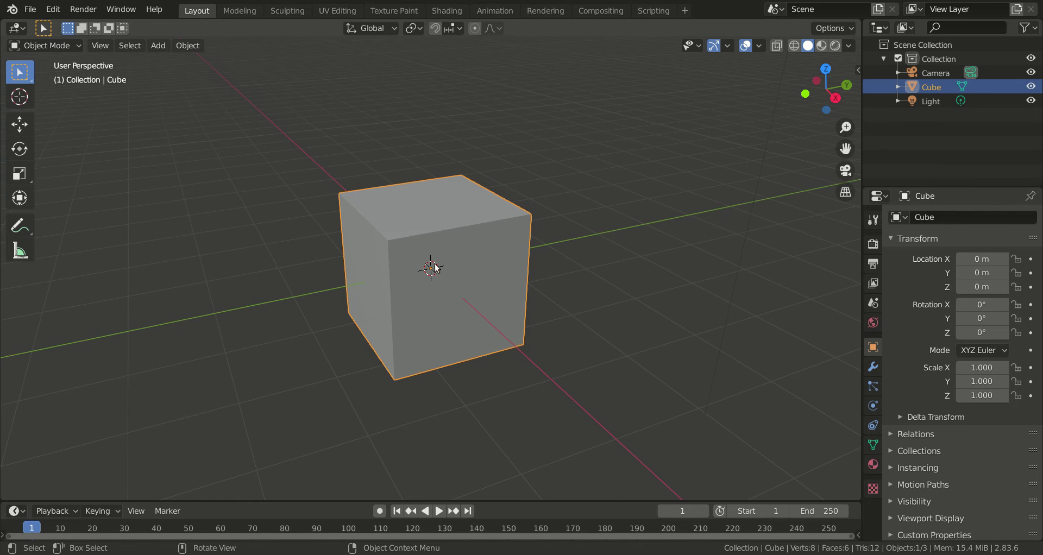
key("Tab")
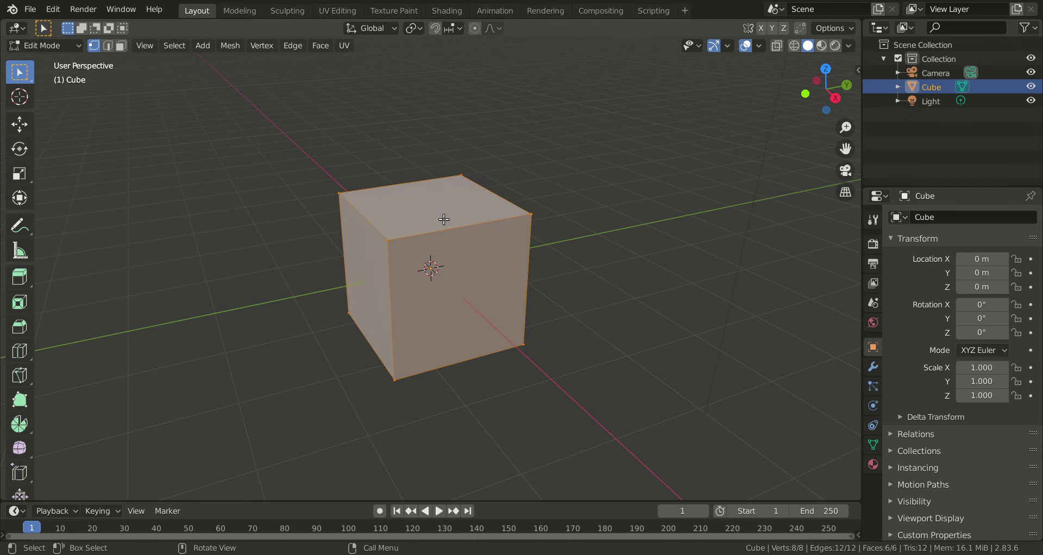
left_click(444, 210)
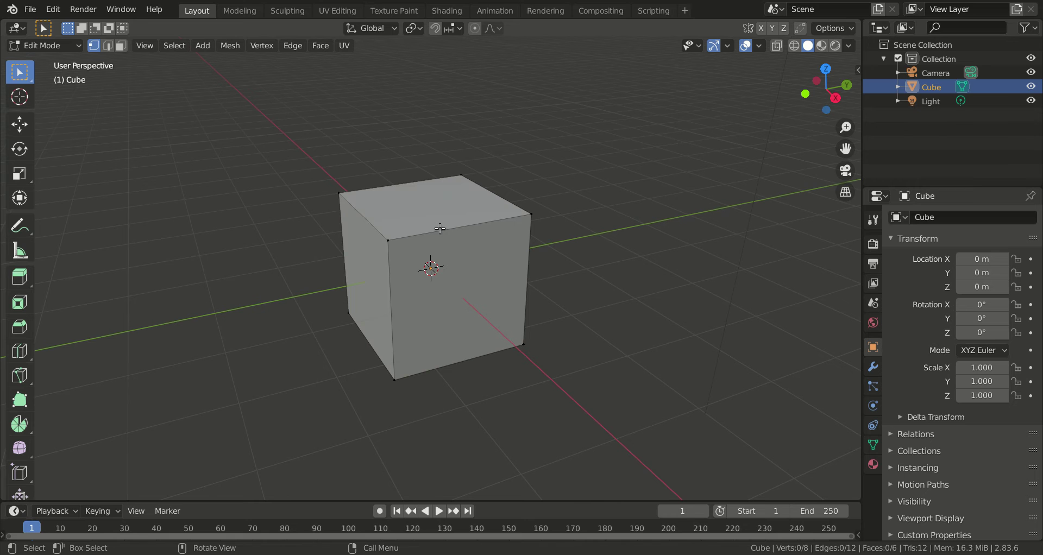
key("a")
key("s")
key("z")
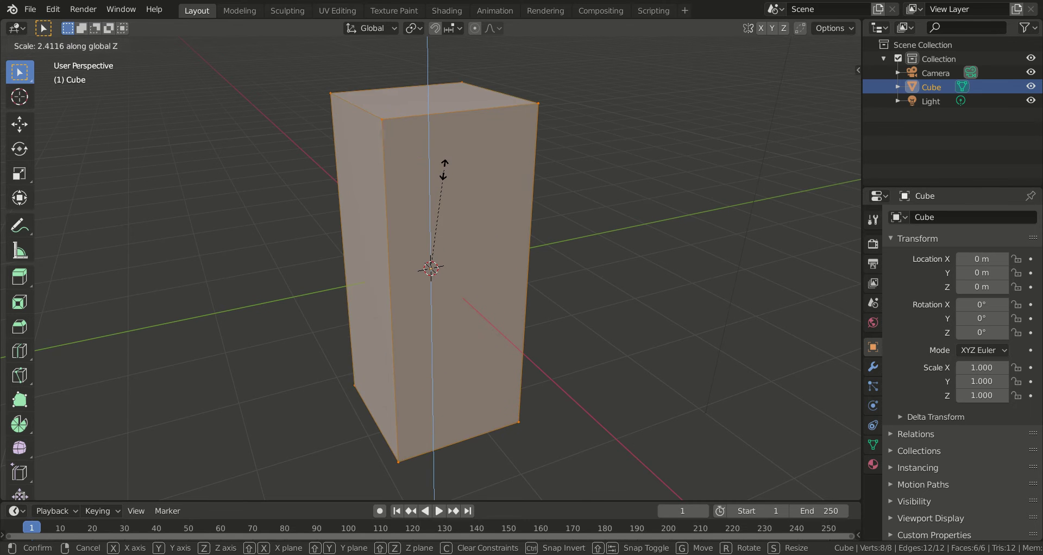
left_click(443, 169)
Scale the tall box's mesh slightly wider along the Y axis and return to Object Mode
mouse_move(610, 174)
middle_mouse_down()
mouse_move(538, 163)
mouse_move(604, 179)
middle_mouse_up()
key("s")
key("y")
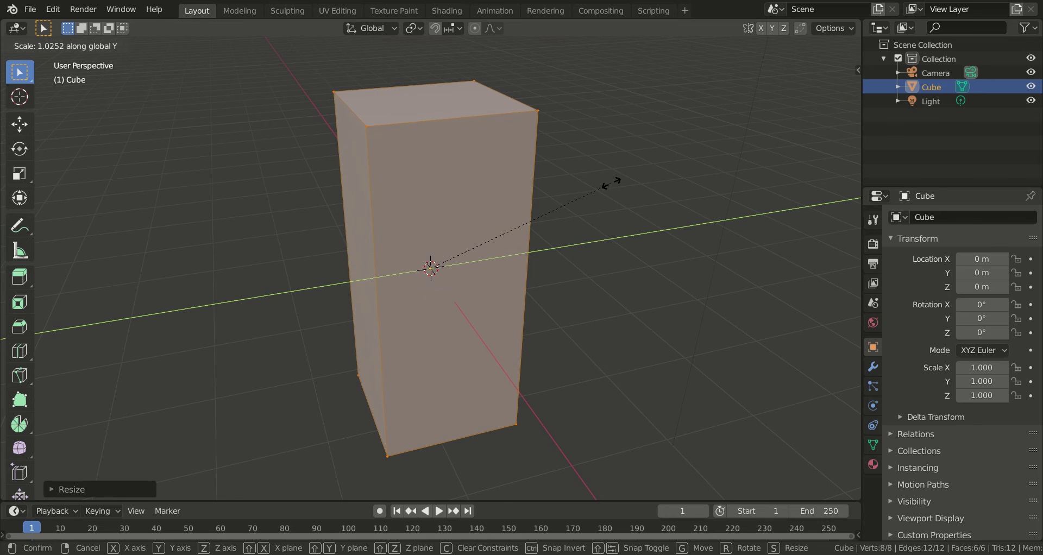
left_click(624, 182)
middle_click_drag(624, 183, 644, 170)
key("Tab")
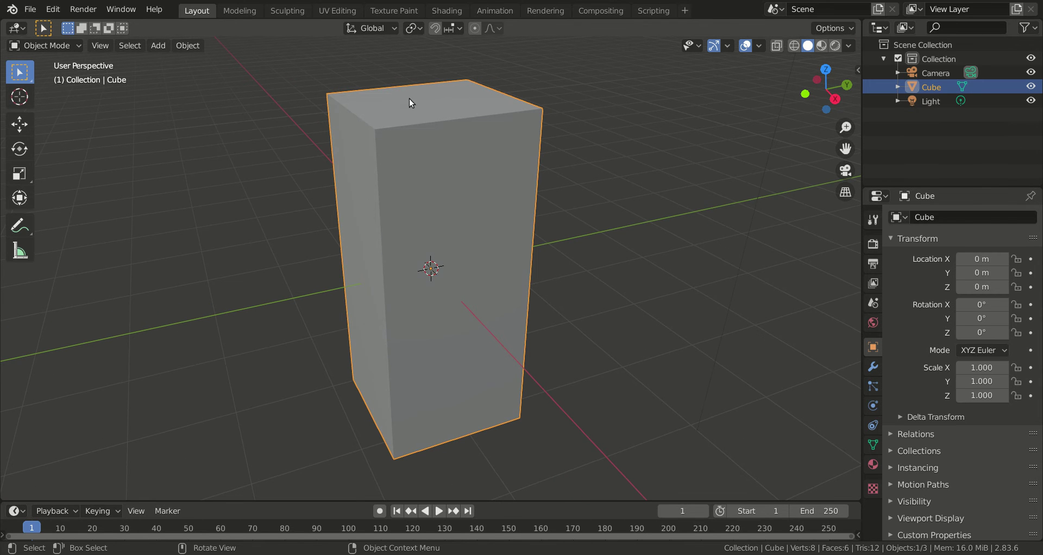
Delete the box from the scene
mouse_move(624, 232)
middle_mouse_down()
mouse_move(596, 232)
mouse_move(618, 236)
middle_mouse_up()
key("x")
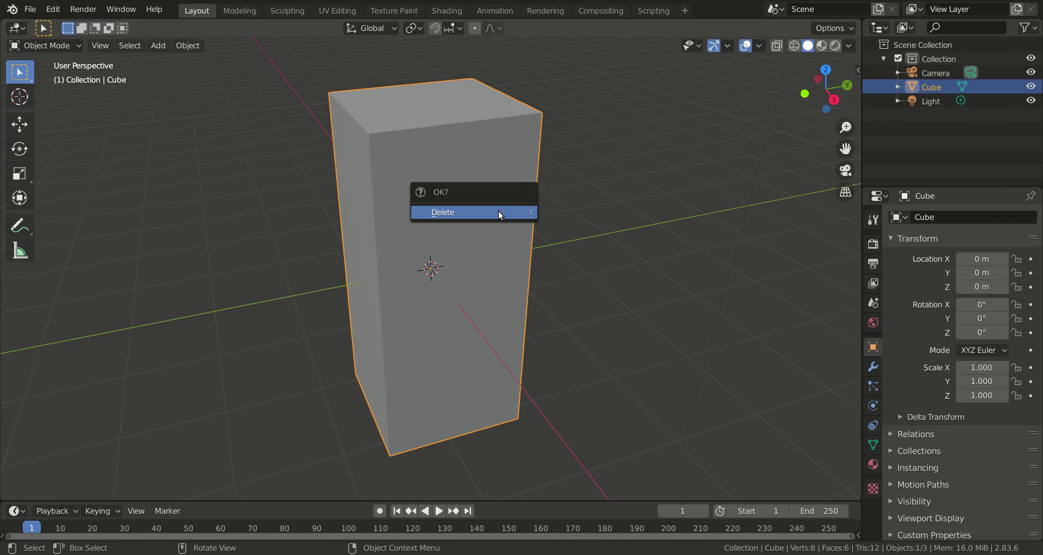
left_click(498, 211)
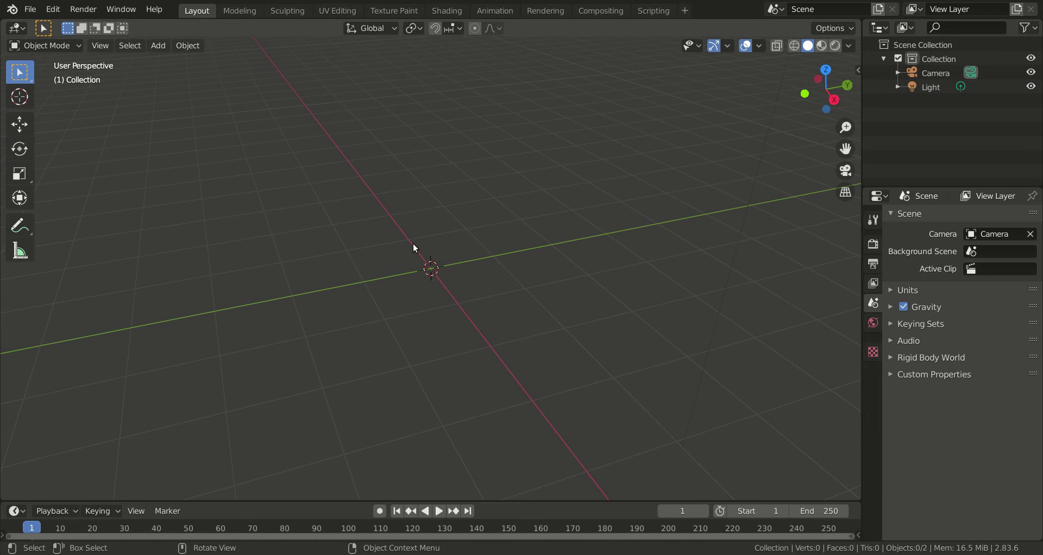
Add a plane mesh at the world origin
middle_click_drag(414, 243, 399, 237)
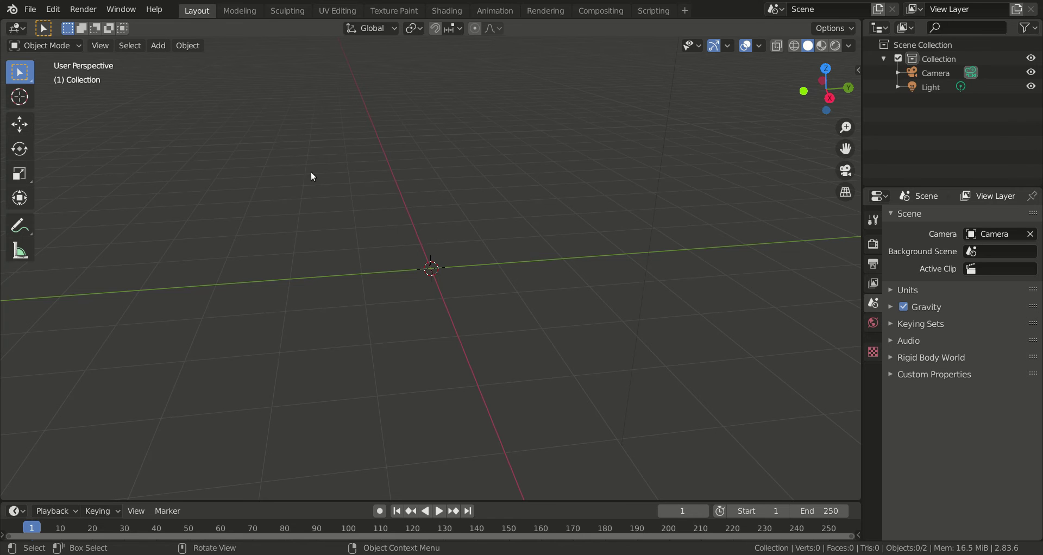
left_click(154, 47)
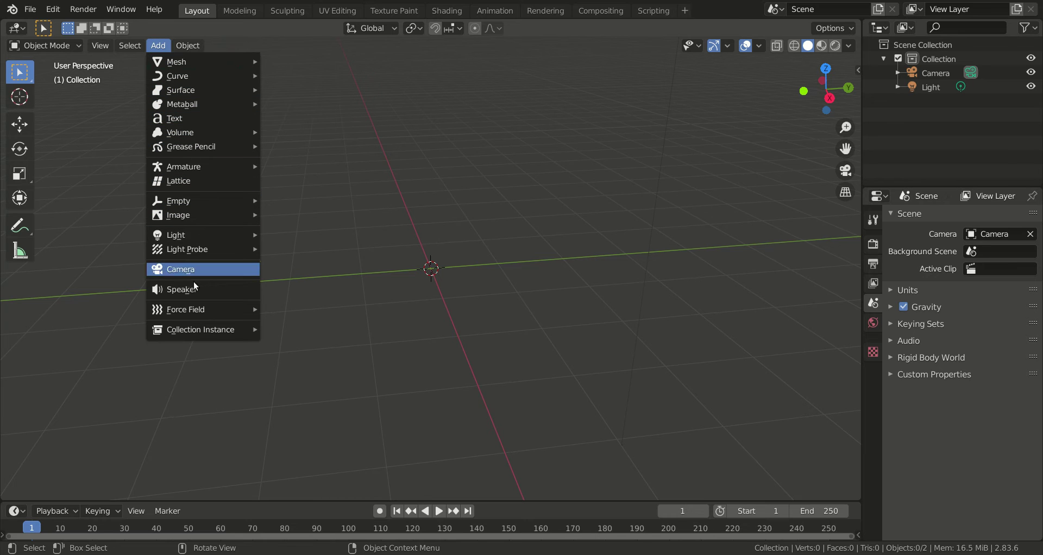
mouse_move(197, 311)
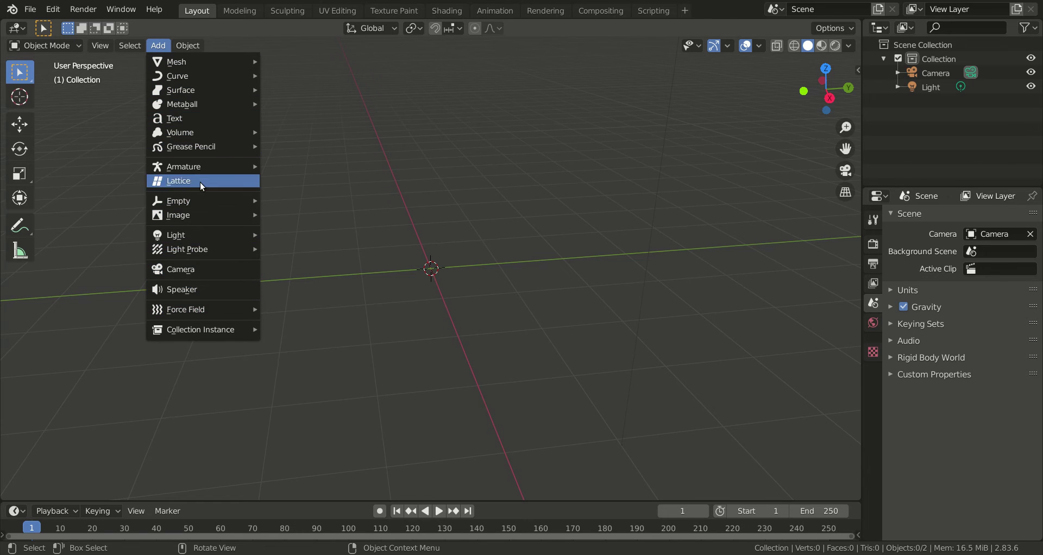
mouse_move(206, 70)
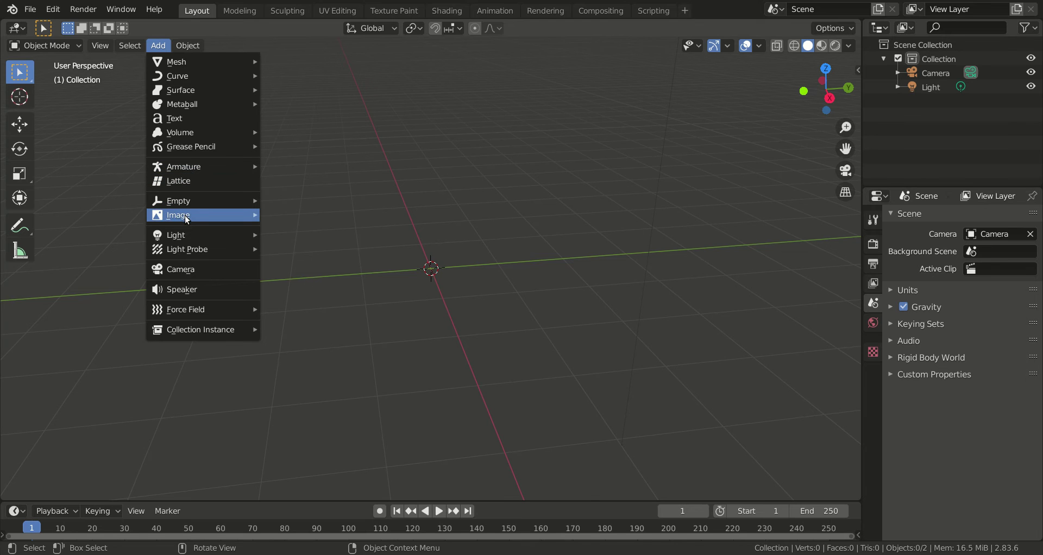
mouse_move(187, 218)
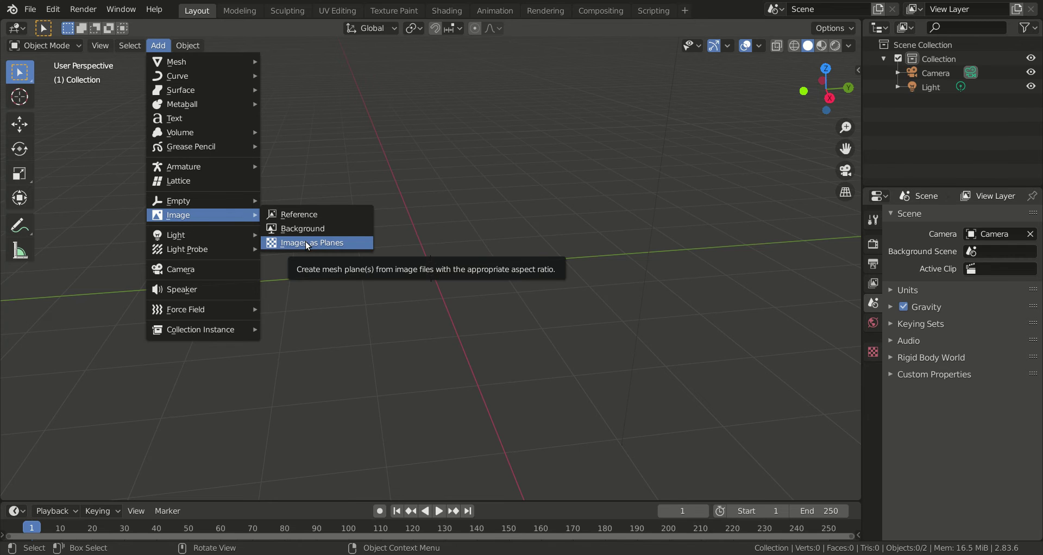
mouse_move(225, 238)
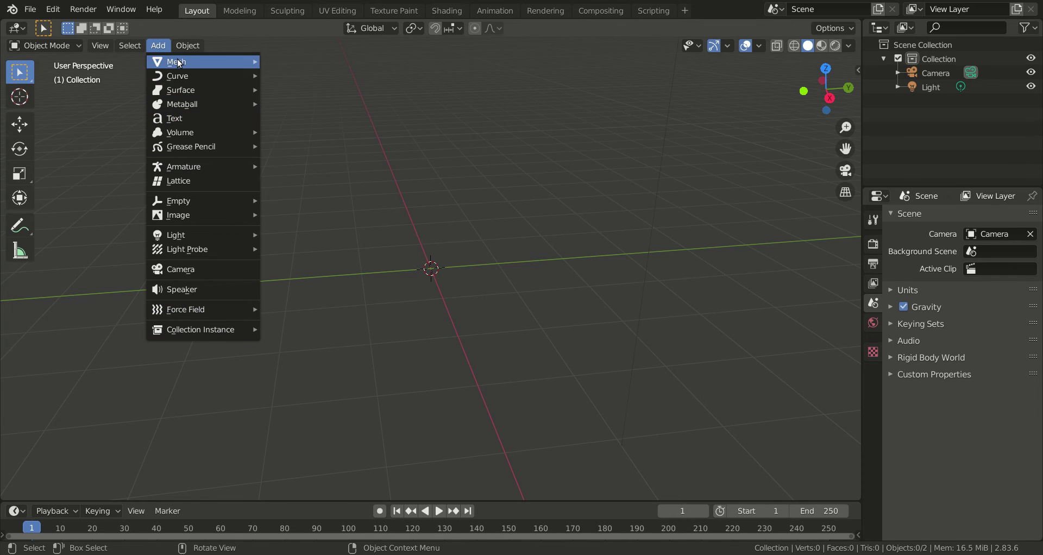
mouse_move(178, 61)
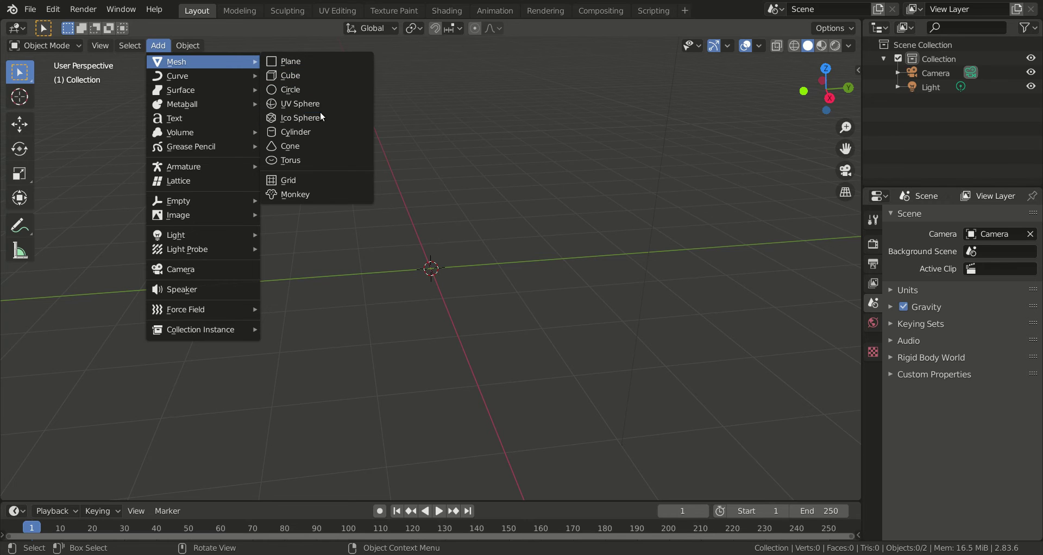
left_click(324, 63)
middle_click_drag(388, 358, 425, 332)
scroll(395, 330, "up", 4)
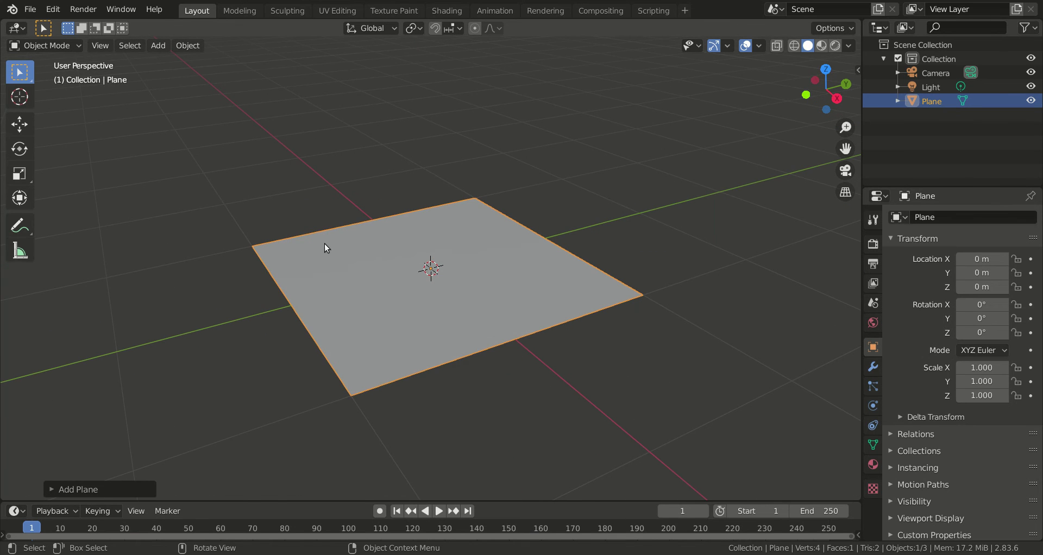
Add a cube mesh, move it along the Y axis to about -2.48 m beside the plane, and deselect it
key("shift+a")
mouse_move(324, 243)
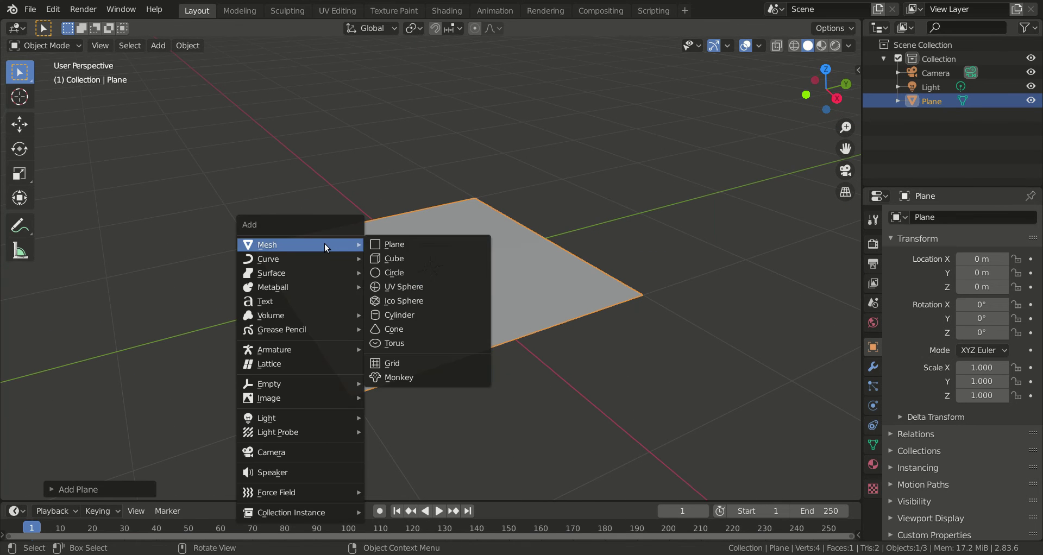
left_click(405, 259)
middle_click_drag(569, 231, 595, 233)
left_click(19, 124)
left_click_drag(468, 273, 270, 285)
scroll(408, 286, "down", 5)
left_click(488, 302)
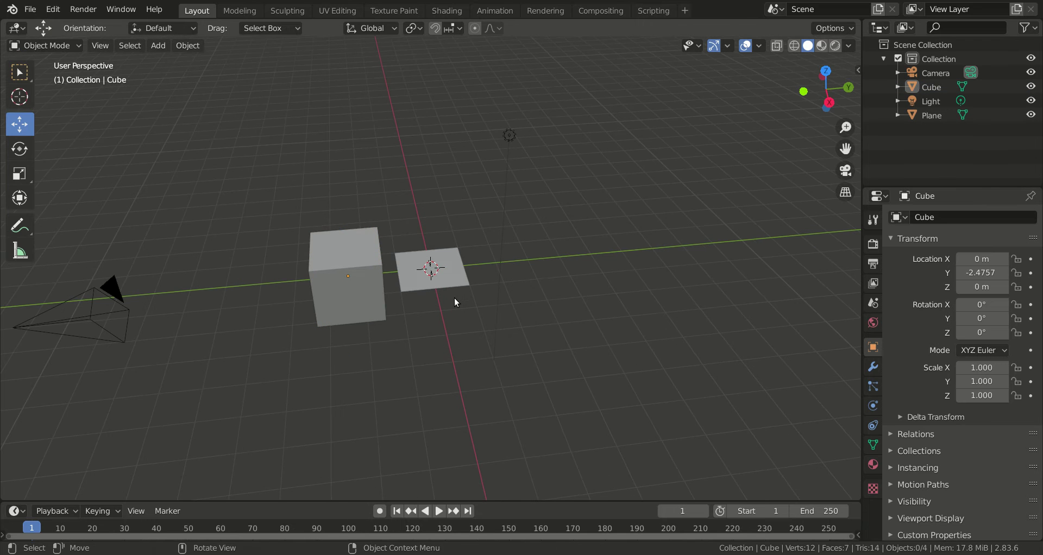
Add a circle mesh, move it along the Y axis to about 2.63 m, and deselect it
key("shift+a")
mouse_move(468, 274)
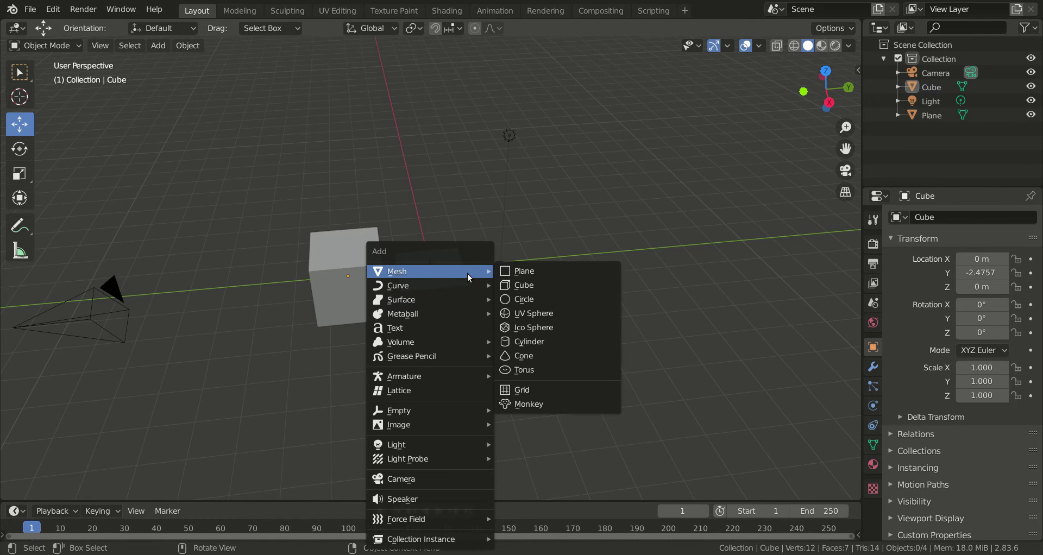
left_click(520, 300)
left_click_drag(490, 269, 577, 296)
left_click(483, 336)
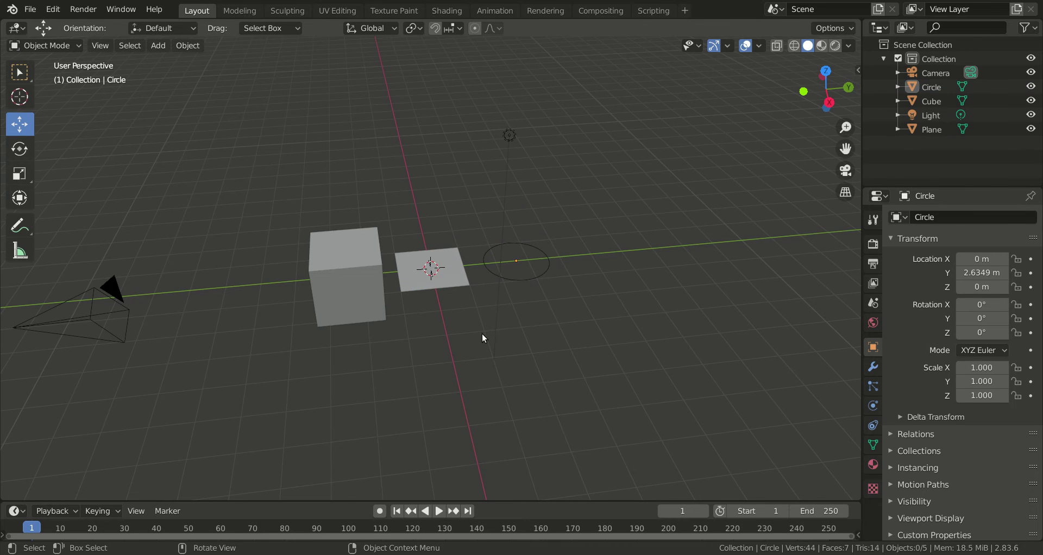
Add a UV sphere, move it along the Y axis to about 5.02 m beyond the circle, and deselect it
key("shift+a")
mouse_move(468, 275)
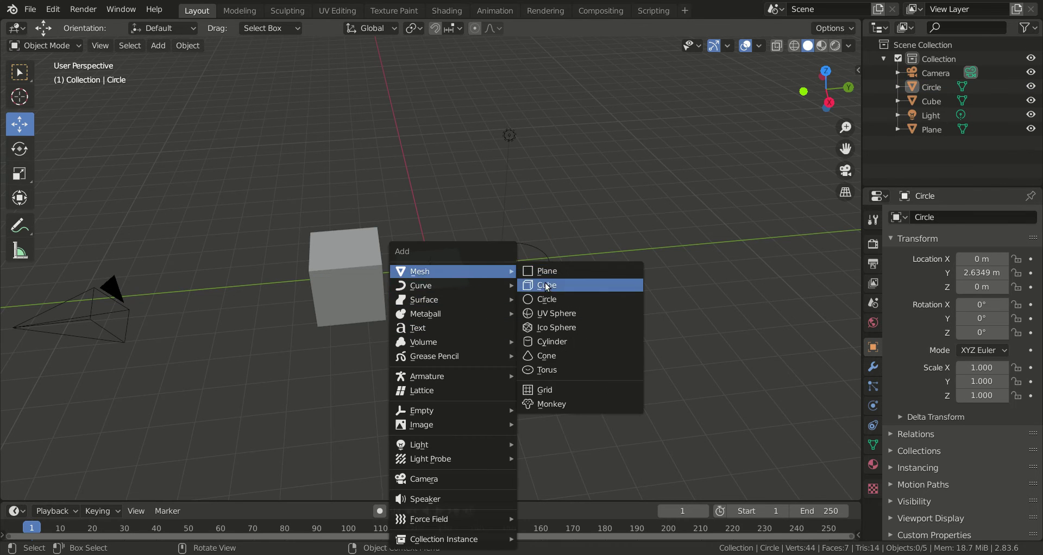
left_click(549, 313)
left_click_drag(479, 268, 643, 256)
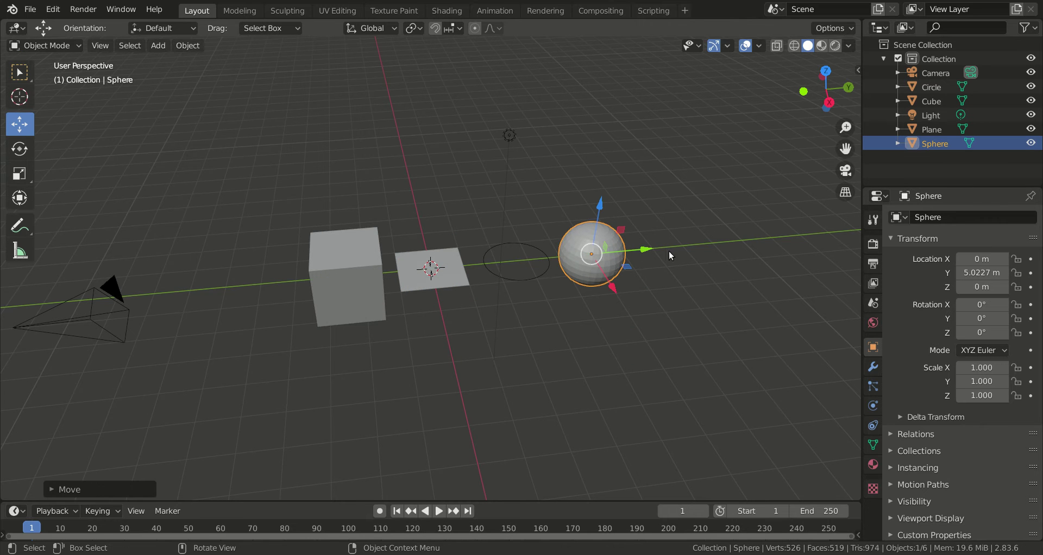
left_click(561, 309)
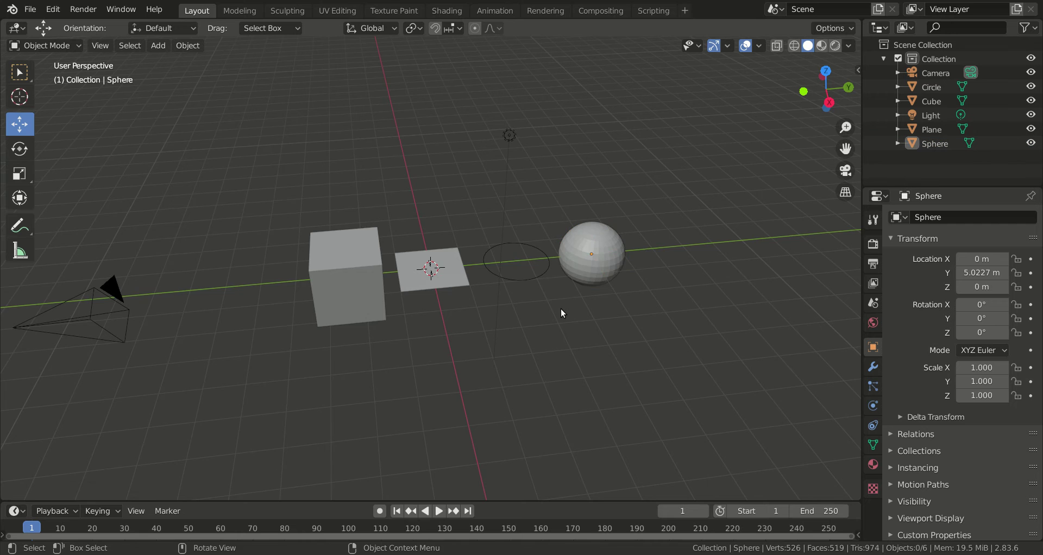
Add an ico sphere and move it along the Y axis to about 7.67 m, beyond the UV sphere
middle_click_drag(561, 309, 543, 305)
key("shift+a")
mouse_move(559, 301)
mouse_move(559, 268)
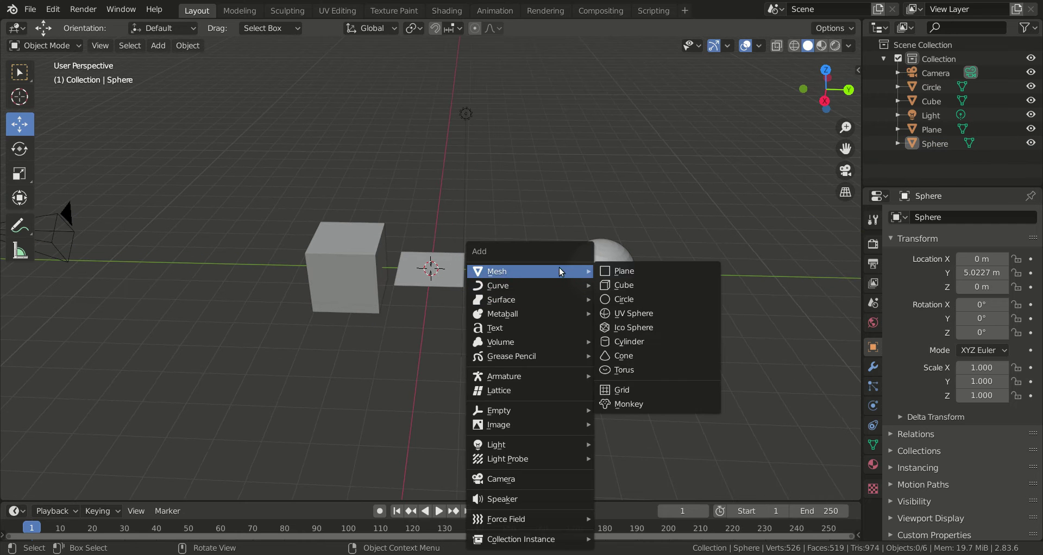
left_click(651, 327)
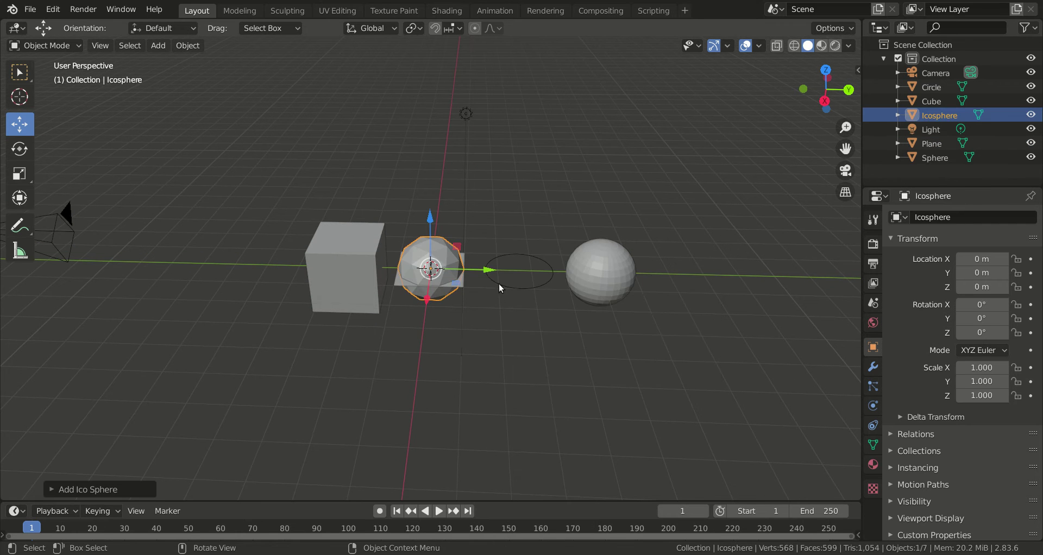
left_click_drag(488, 276, 753, 277)
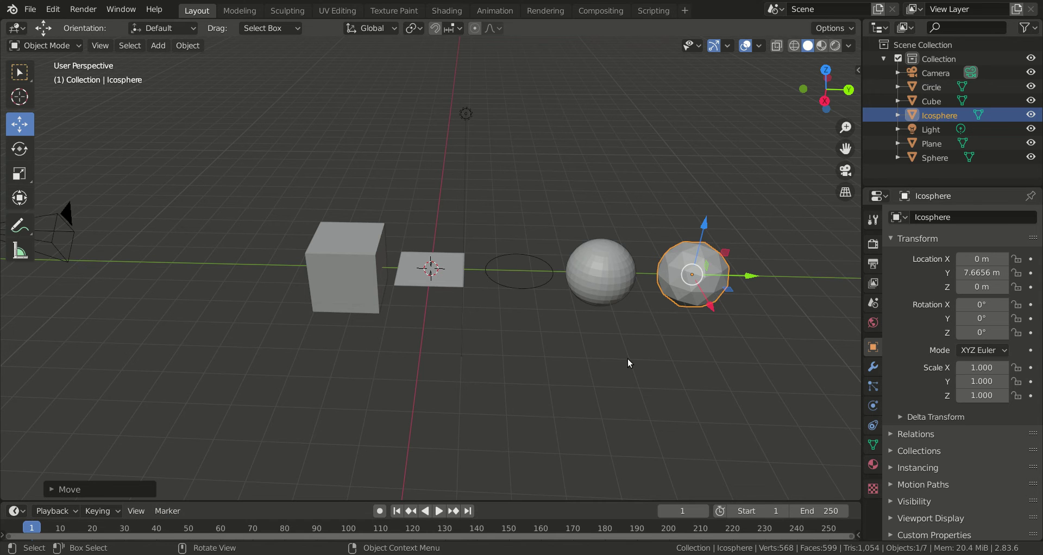
Add a cylinder and move it along the Y axis to about -5.5 m, beyond the cube
key("shift+a")
mouse_move(624, 275)
left_click(700, 342)
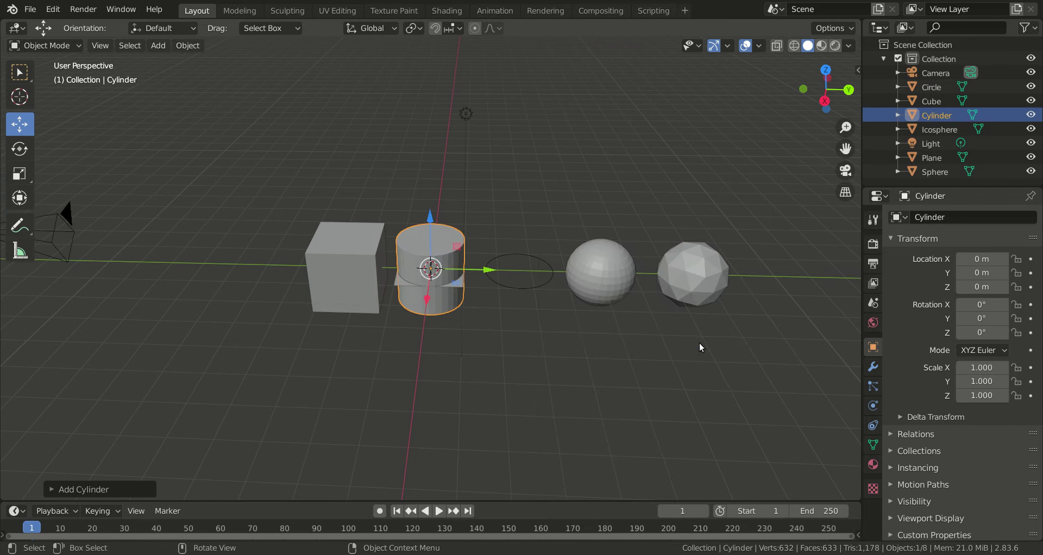
left_click_drag(488, 271, 263, 243)
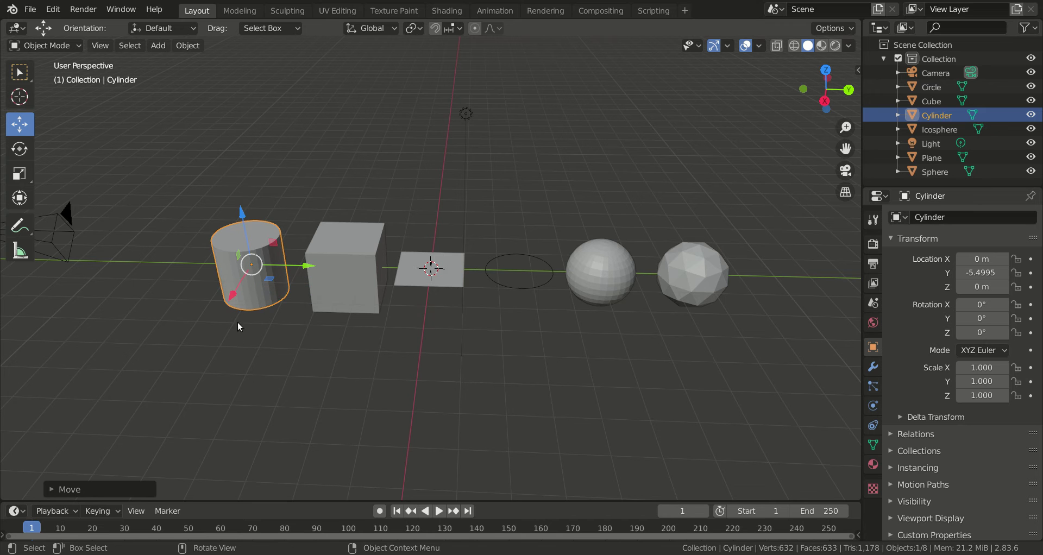
Add a cone and move it along the Y axis to about -8.24 m, beyond the cylinder
middle_click_drag(236, 299, 344, 326)
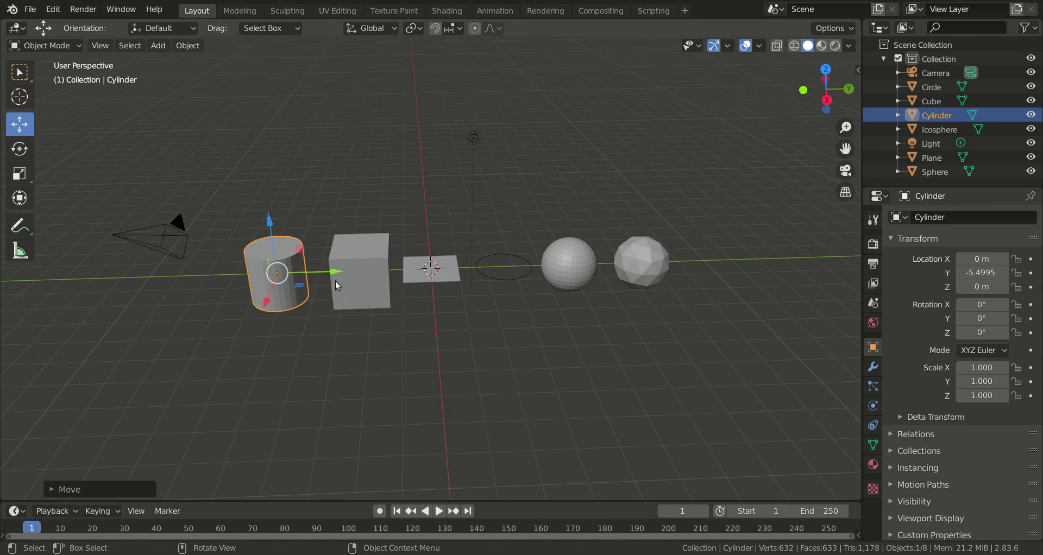
key("shift+a")
mouse_move(461, 271)
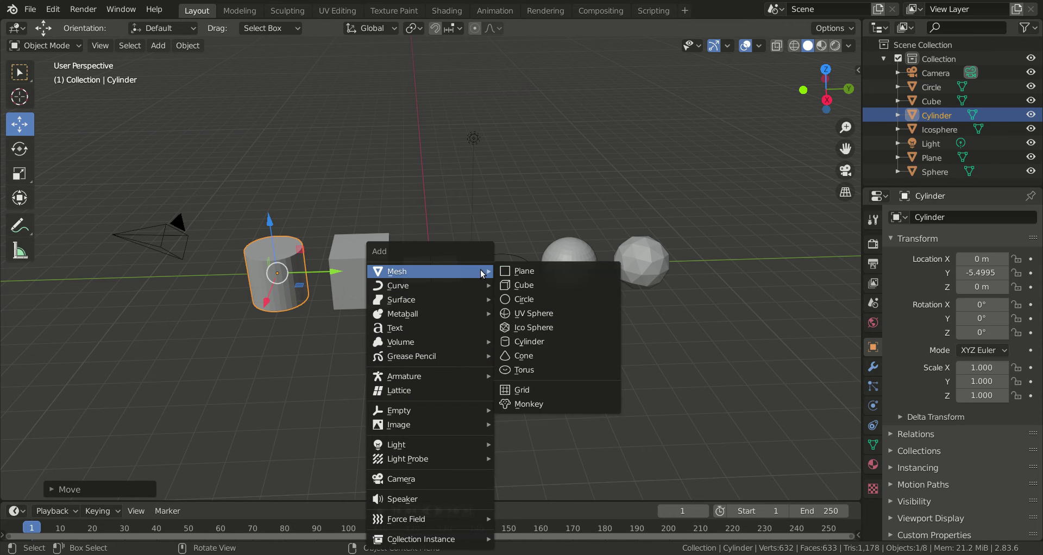
left_click(540, 356)
left_click_drag(482, 270, 276, 301)
Add a torus and move it along the Y axis to about -10.95 m, beyond the cone
key("shift+a")
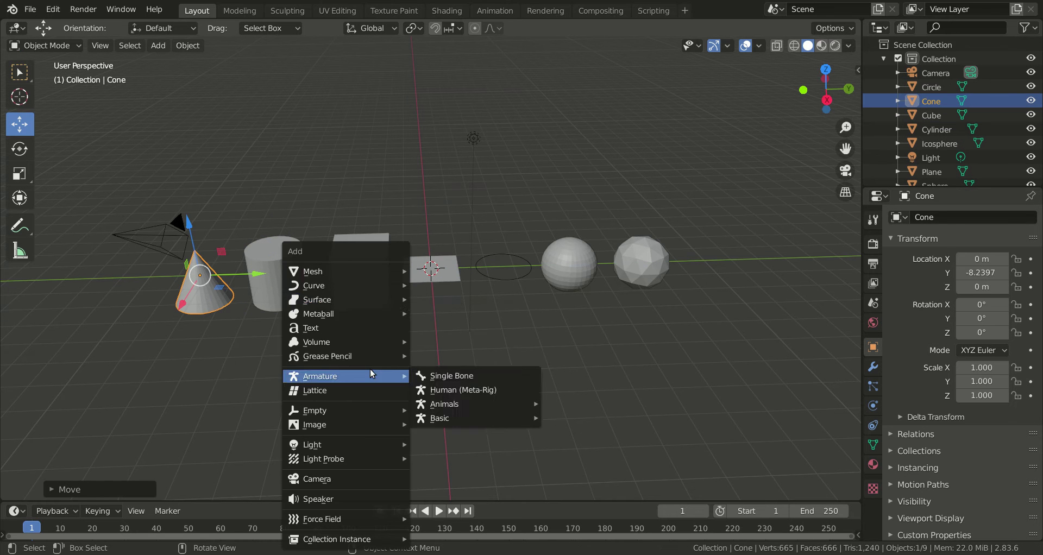
mouse_move(381, 272)
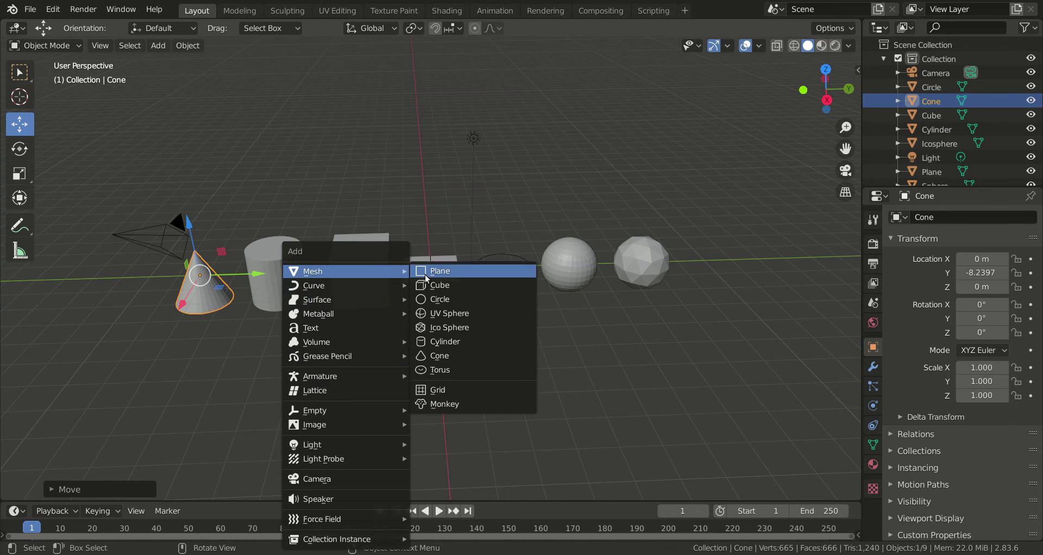
left_click(454, 366)
left_click_drag(479, 271, 131, 278)
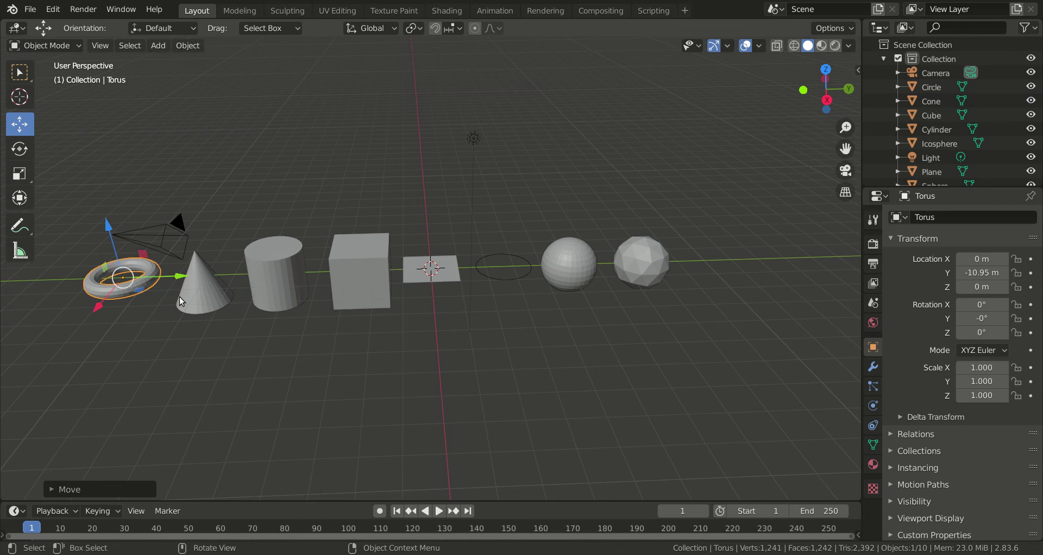
Start a new General file, discarding the current scene without saving it
middle_click_drag(138, 269, 228, 303)
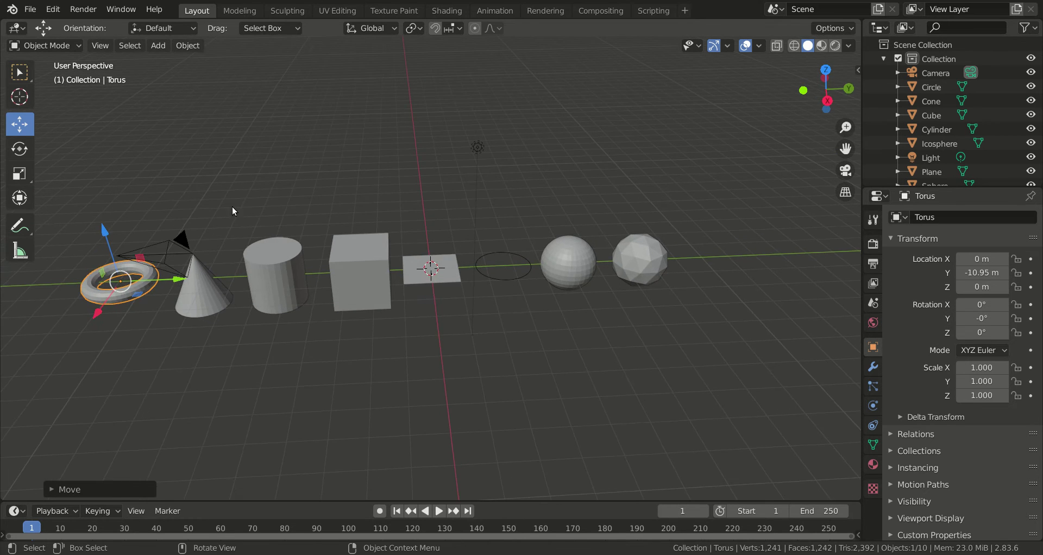
mouse_move(390, 283)
middle_mouse_down()
mouse_move(383, 274)
mouse_move(381, 284)
mouse_move(456, 267)
mouse_move(294, 254)
mouse_move(379, 256)
mouse_move(378, 267)
middle_mouse_up()
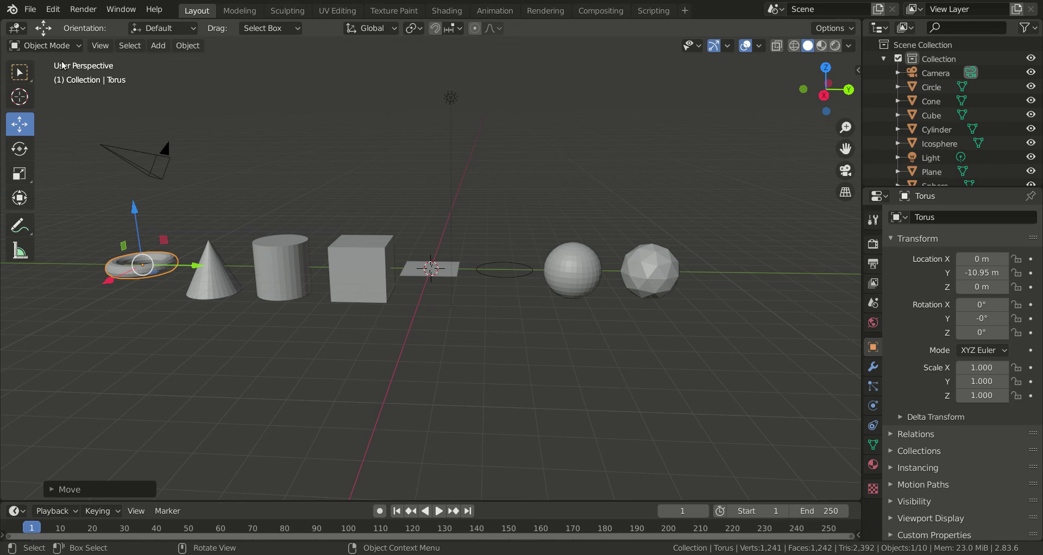
left_click(31, 9)
mouse_move(54, 28)
left_click(166, 27)
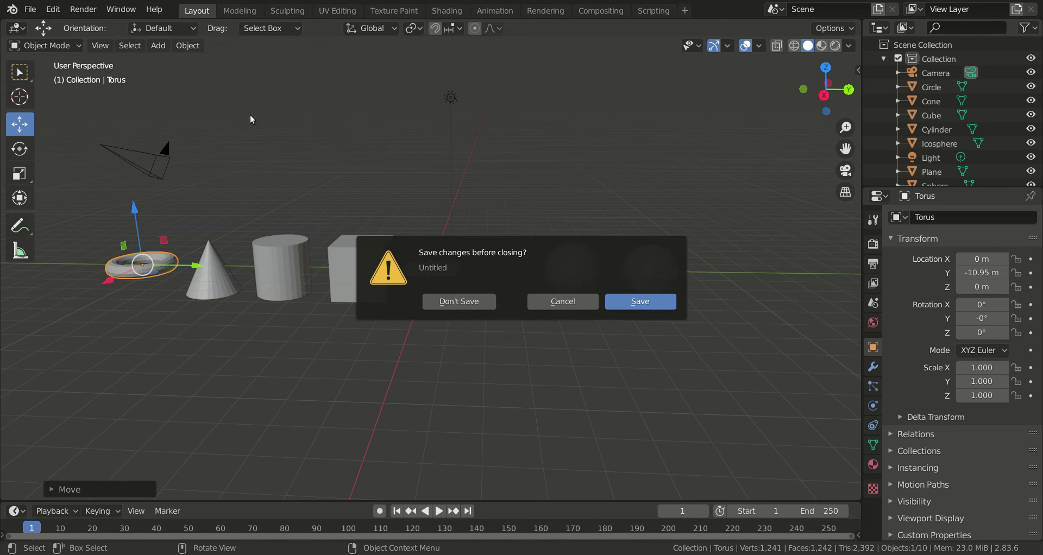
left_click(461, 301)
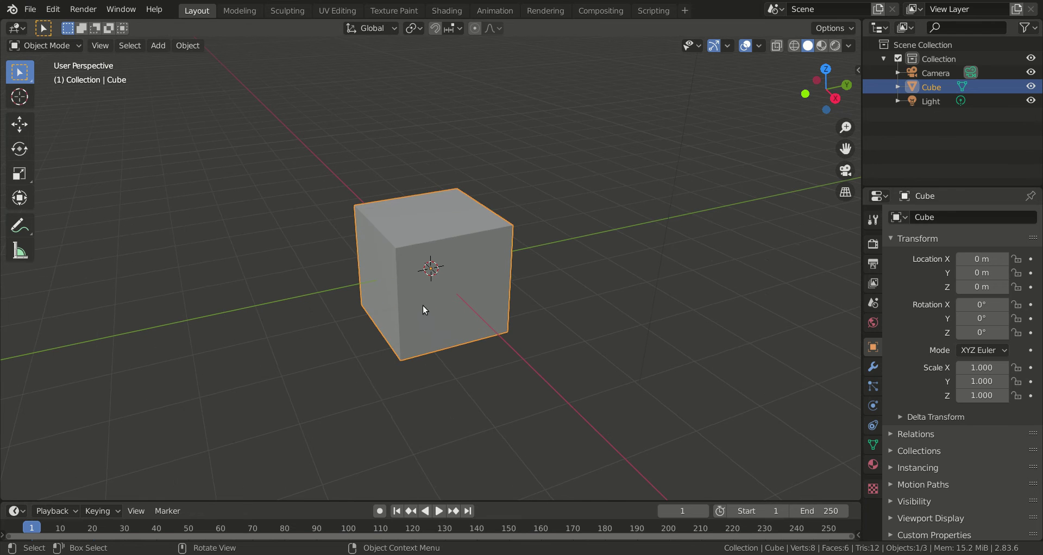
Delete the default cube and add a cylinder mesh in its place
scroll(519, 261, "up", 2)
mouse_move(586, 211)
middle_mouse_down()
mouse_move(558, 206)
mouse_move(629, 212)
mouse_move(631, 202)
mouse_move(511, 212)
mouse_move(587, 205)
mouse_move(583, 216)
middle_mouse_up()
middle_click_drag(477, 241, 483, 246)
key("x")
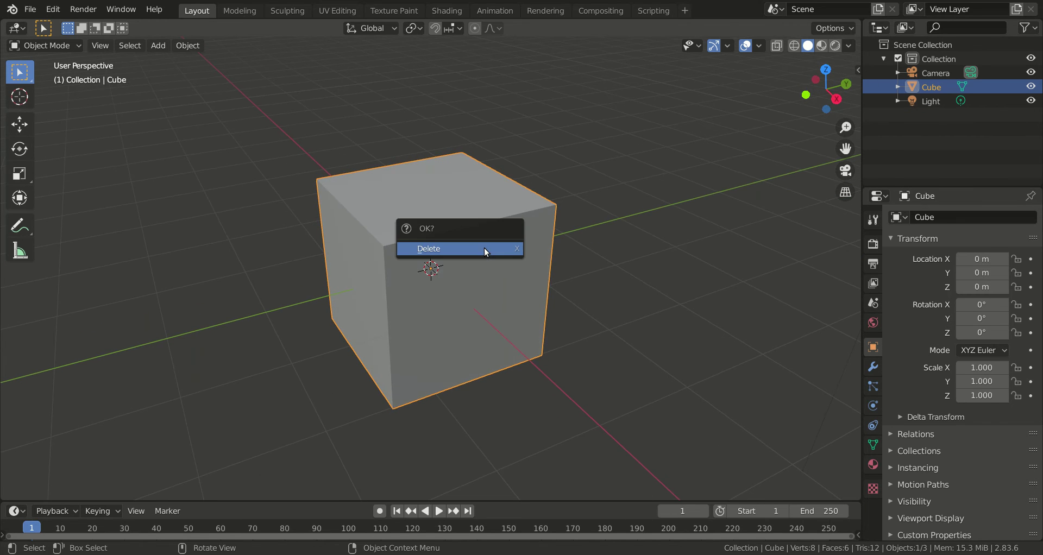
left_click(484, 247)
key("shift+a")
mouse_move(480, 245)
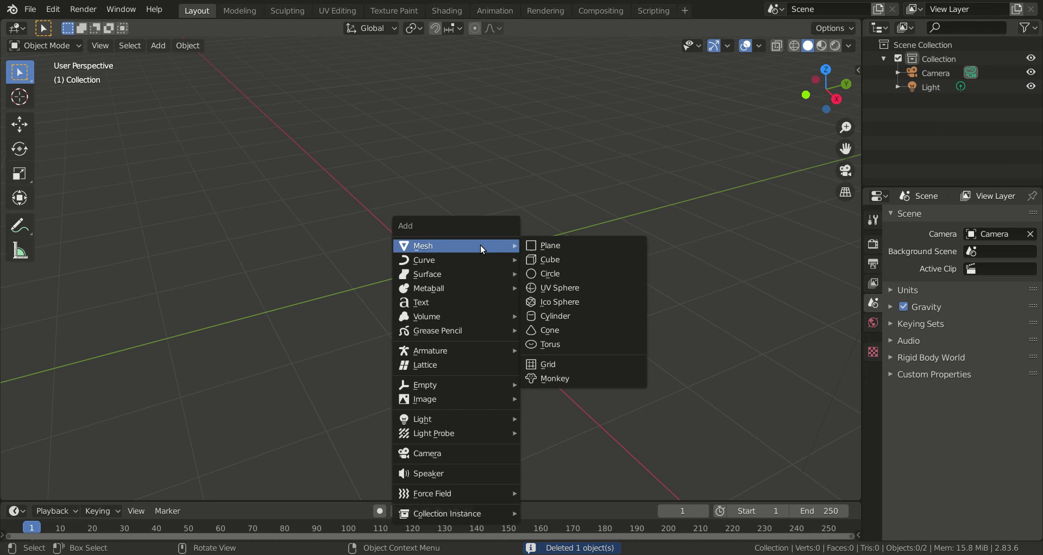
left_click(557, 318)
middle_click_drag(550, 311, 524, 243)
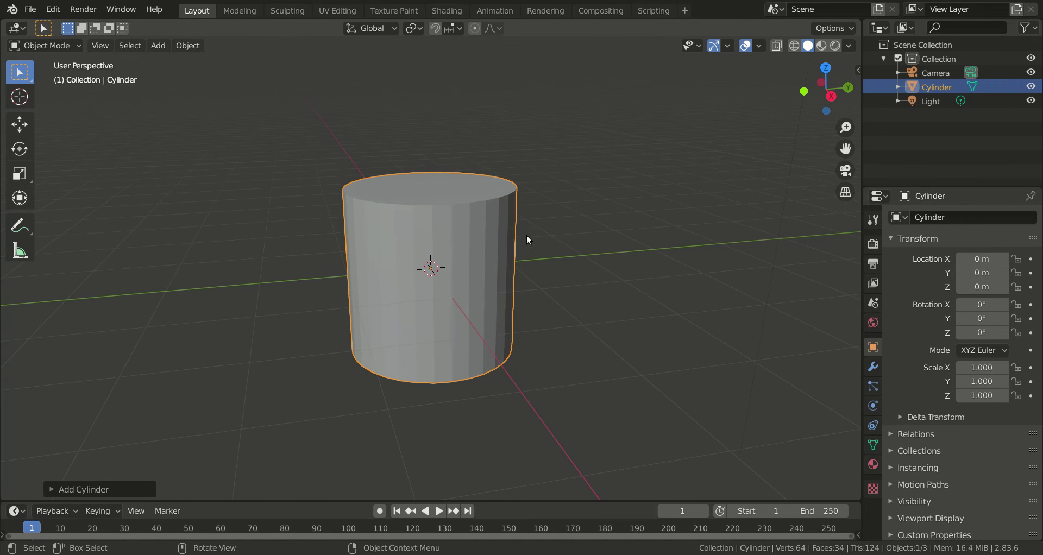
Enter Edit Mode on the cylinder and select its top face in face selection mode
key("Tab")
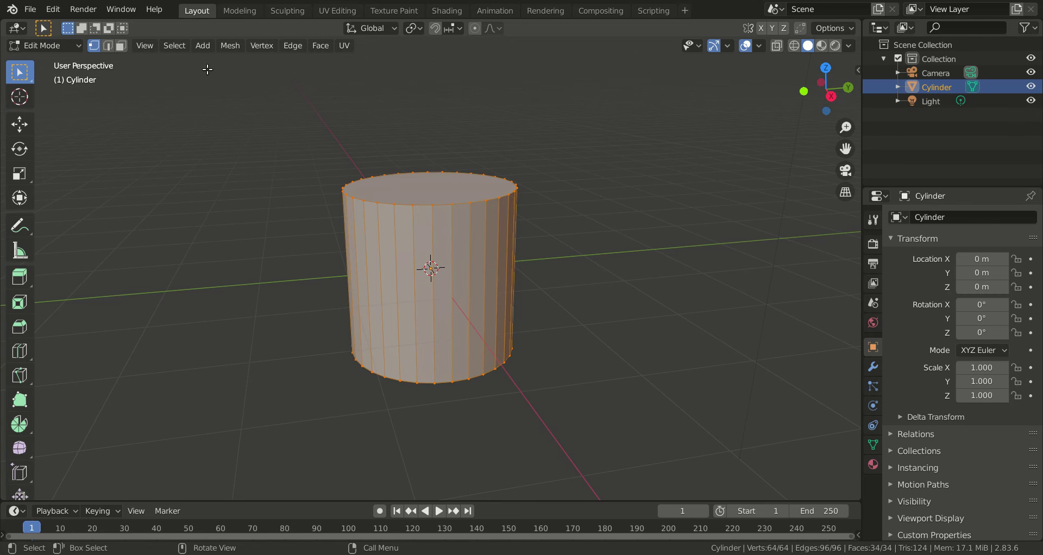
key("3")
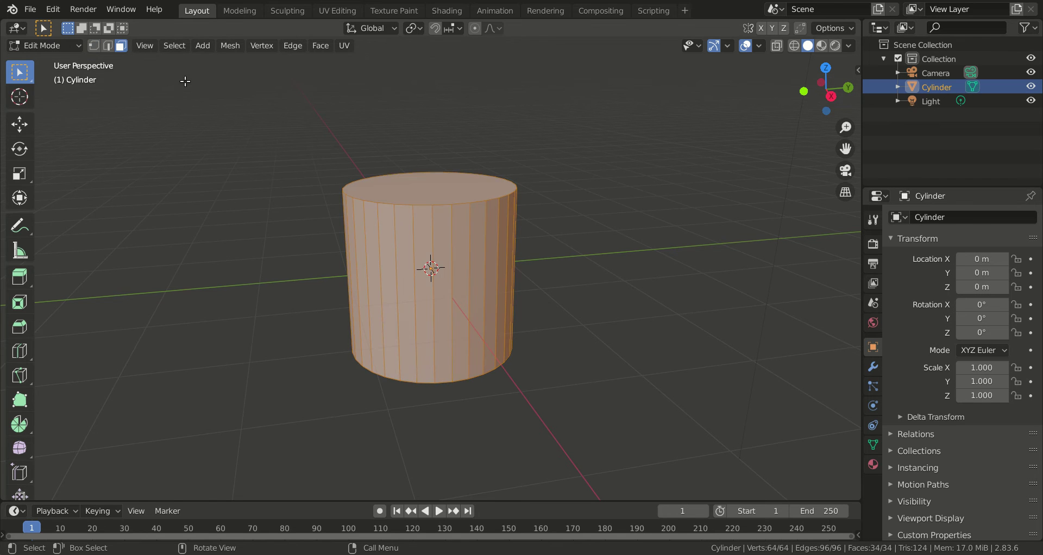
left_click(449, 185)
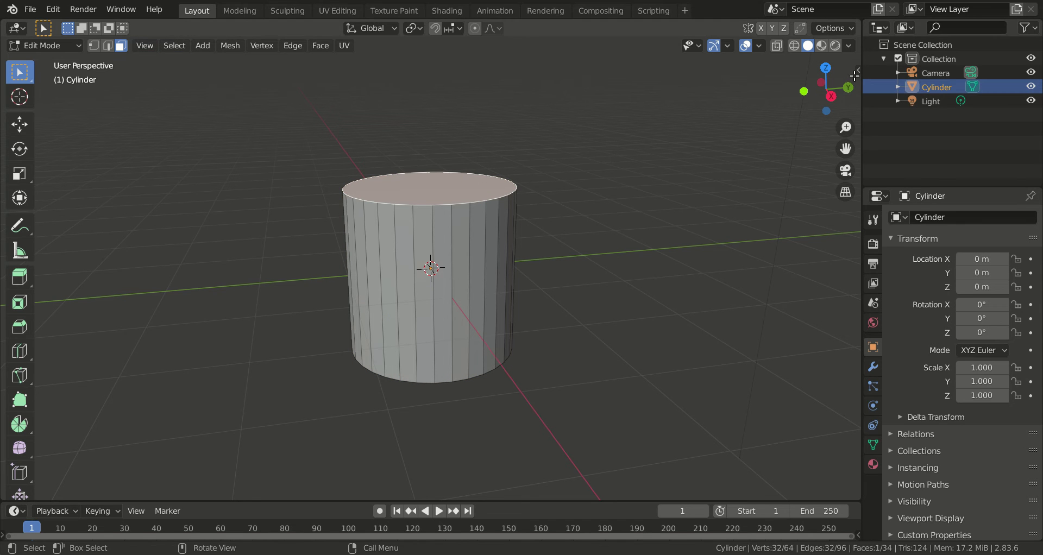
Enable Screencast Keys with a font size of 26 and hide its settings again
left_click(858, 73)
left_click(855, 196)
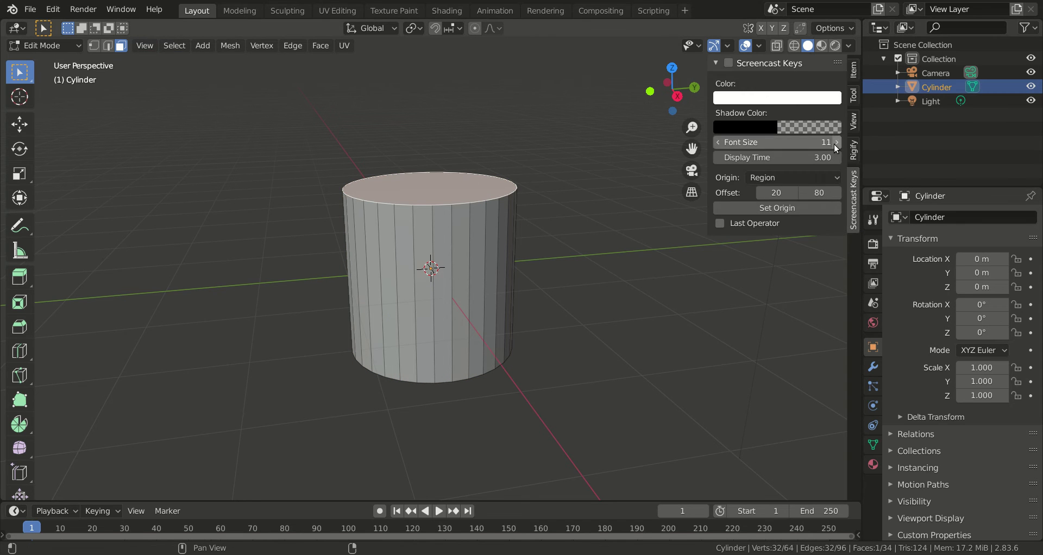
left_click_drag(777, 142, 828, 142)
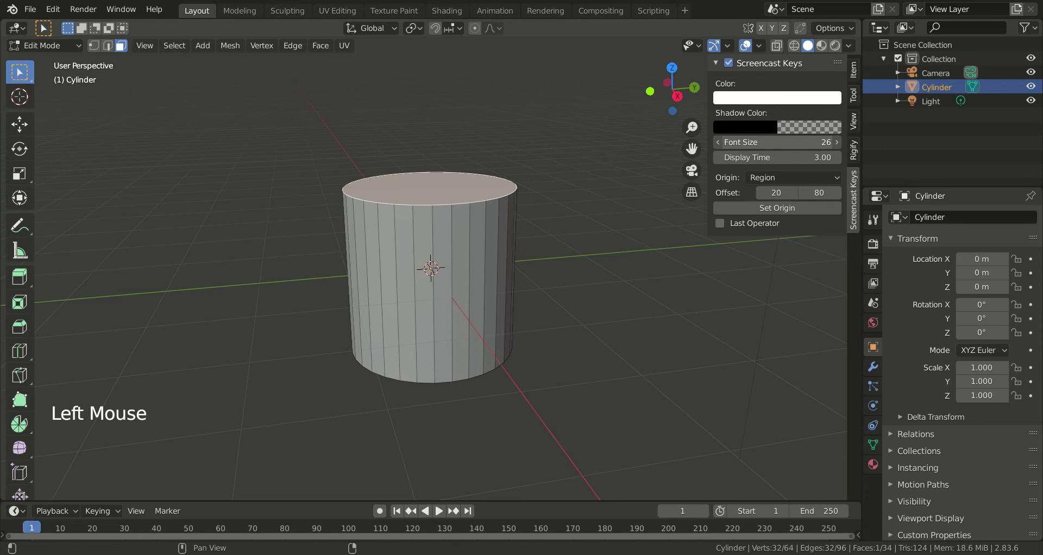
left_click(716, 63)
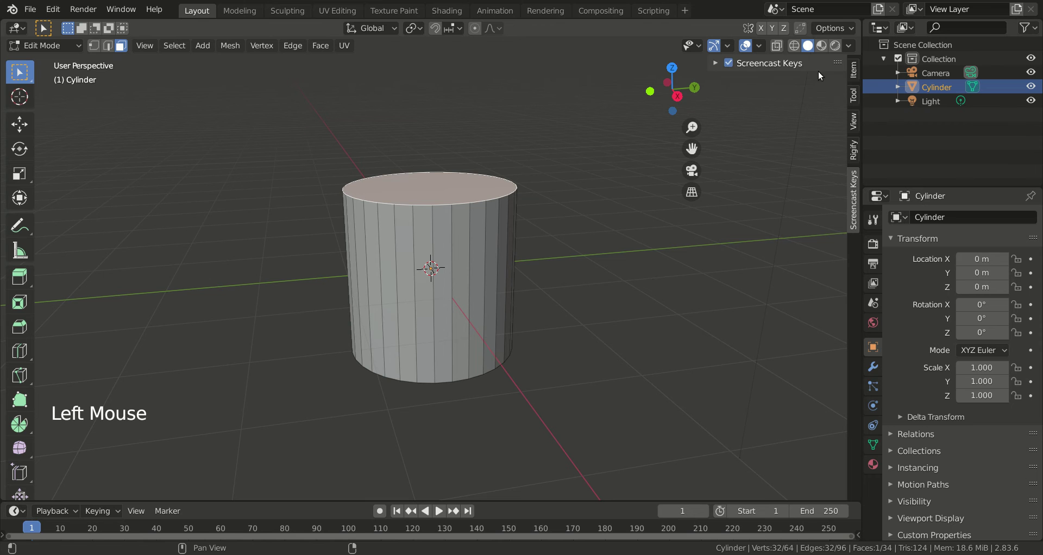
key("n")
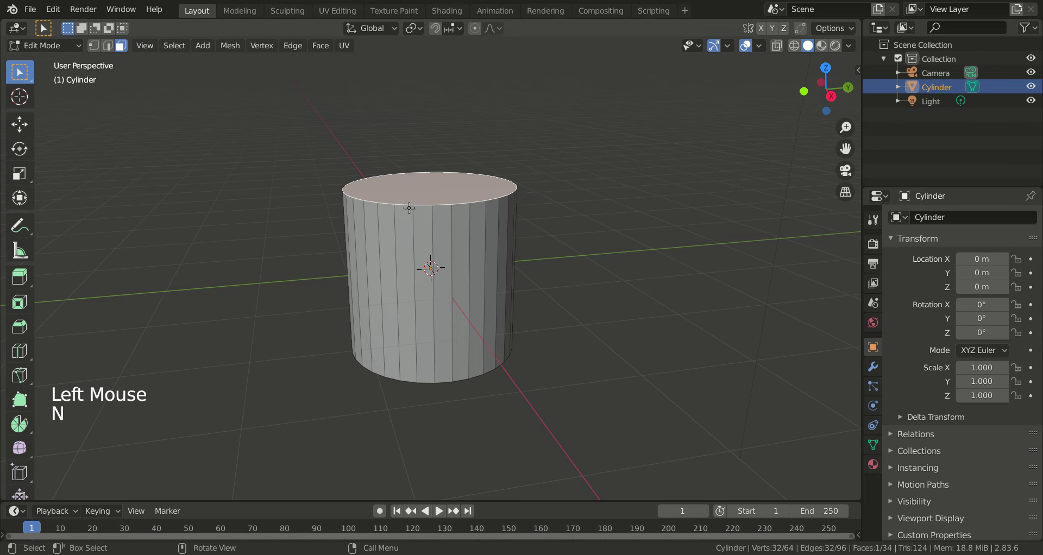
Inset the cylinder's top face by about 0.069 m to form a thin rim
middle_click_drag(547, 179, 553, 192)
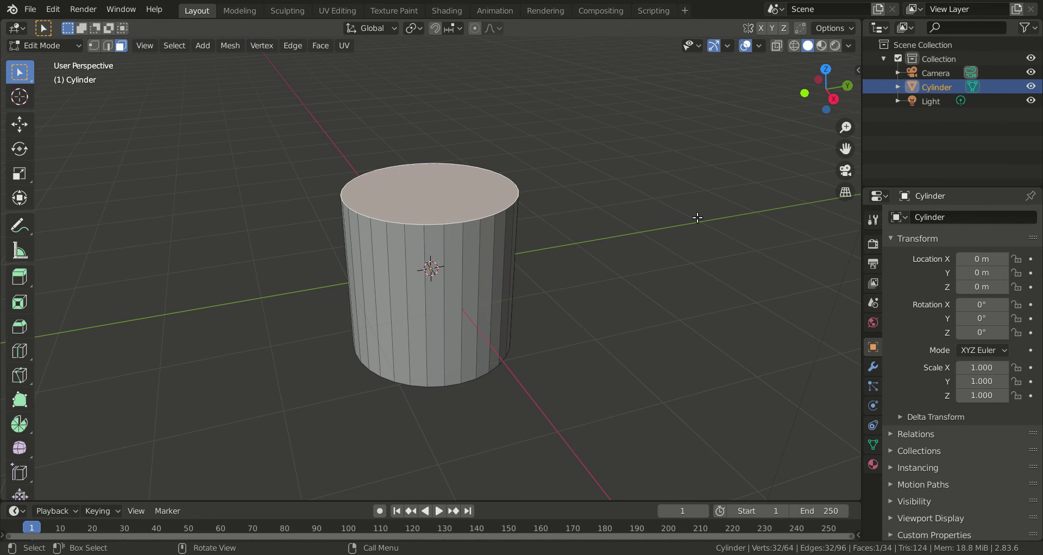
key("i")
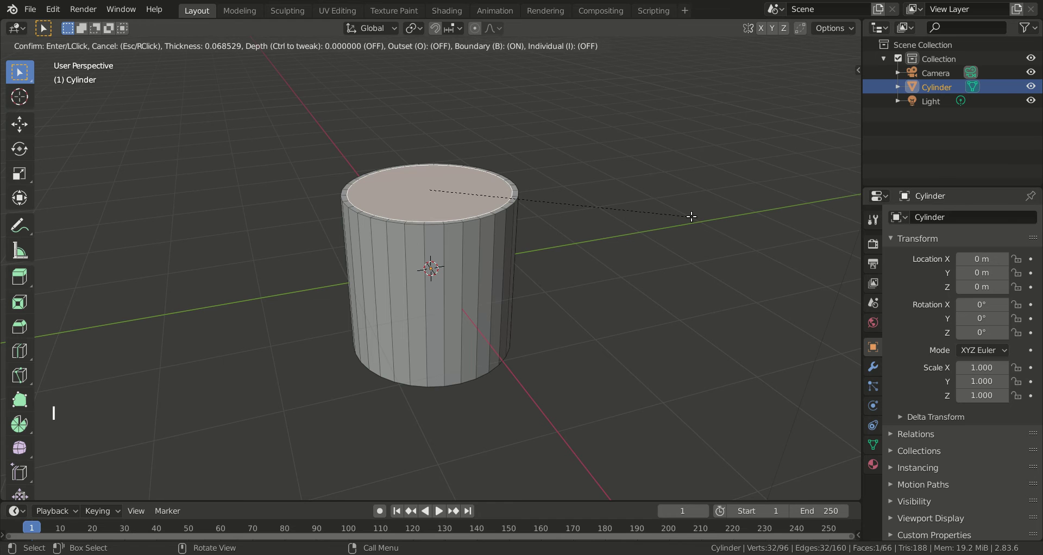
left_click(691, 216)
scroll(608, 219, "up", 2)
mouse_move(608, 219)
middle_mouse_down()
mouse_move(603, 249)
mouse_move(570, 164)
mouse_move(603, 201)
middle_mouse_up()
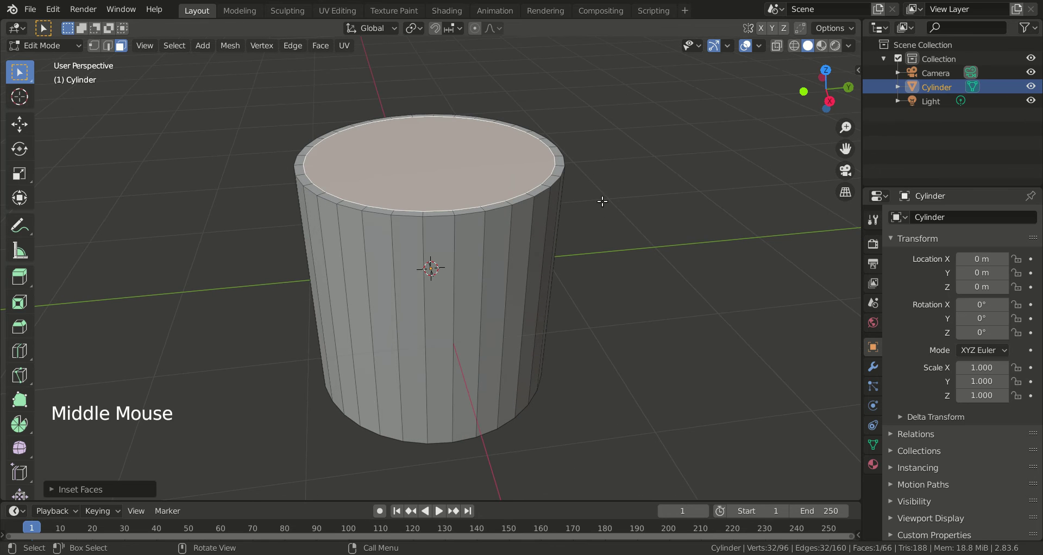
Extrude the inset face down inside the cylinder to just above its base, using wireframe display, and return to solid shading
left_click(794, 47)
middle_click_drag(648, 126, 649, 100)
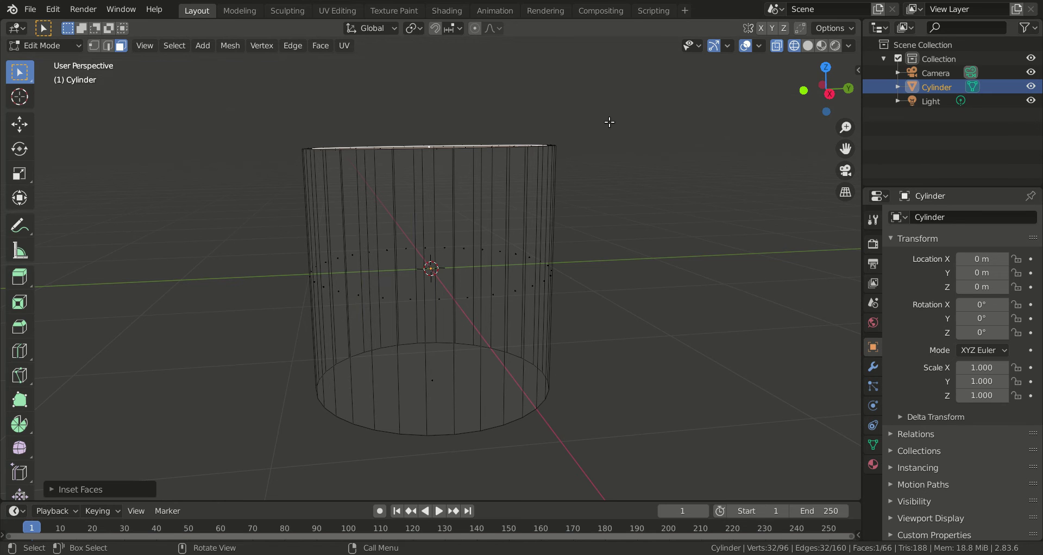
key("e")
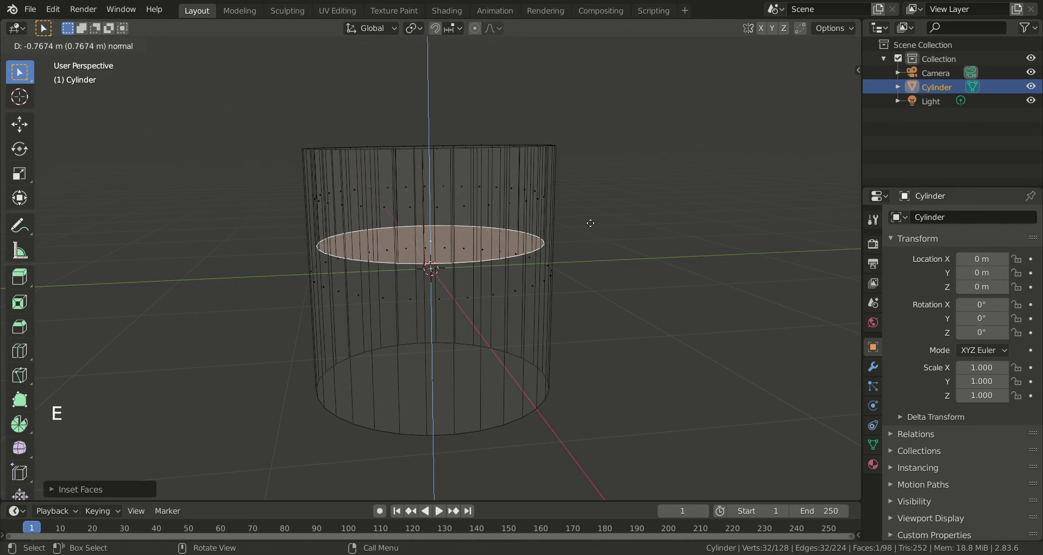
left_click(571, 348)
middle_click_drag(571, 348, 604, 298)
middle_click_drag(542, 320, 554, 342)
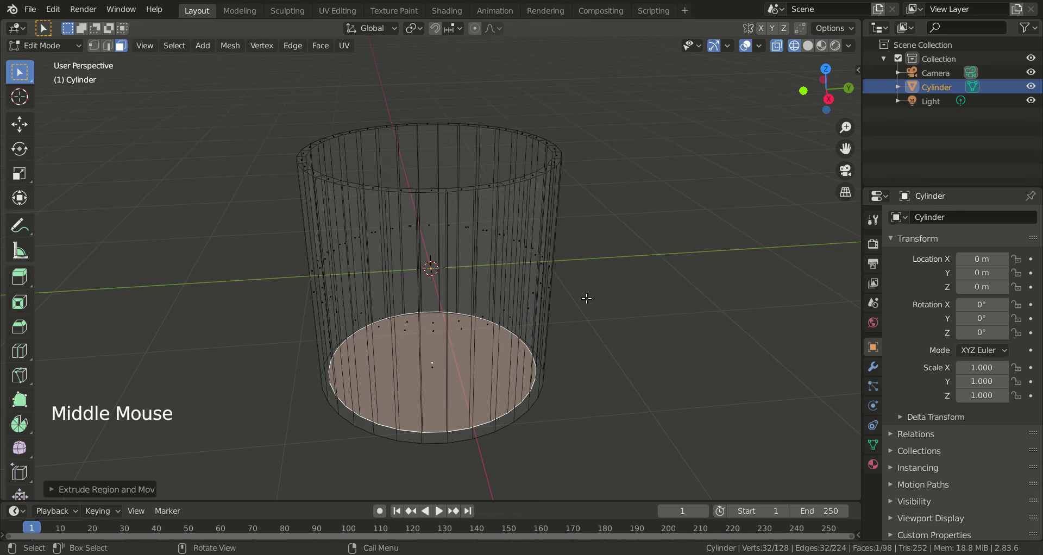
left_click(809, 47)
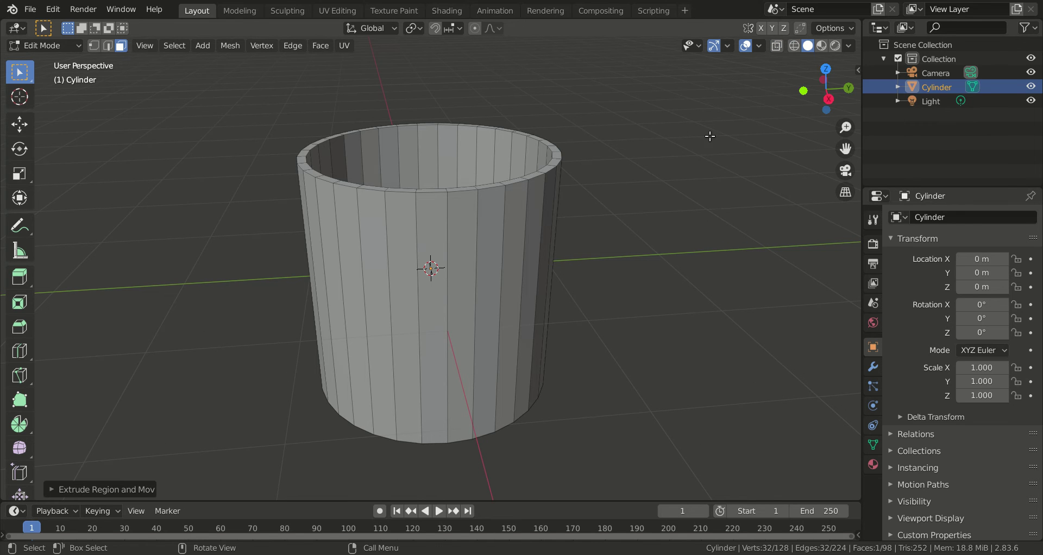
Select the cylinder's outer bottom face and scale it down to about 0.88
middle_click_drag(670, 173, 489, 217)
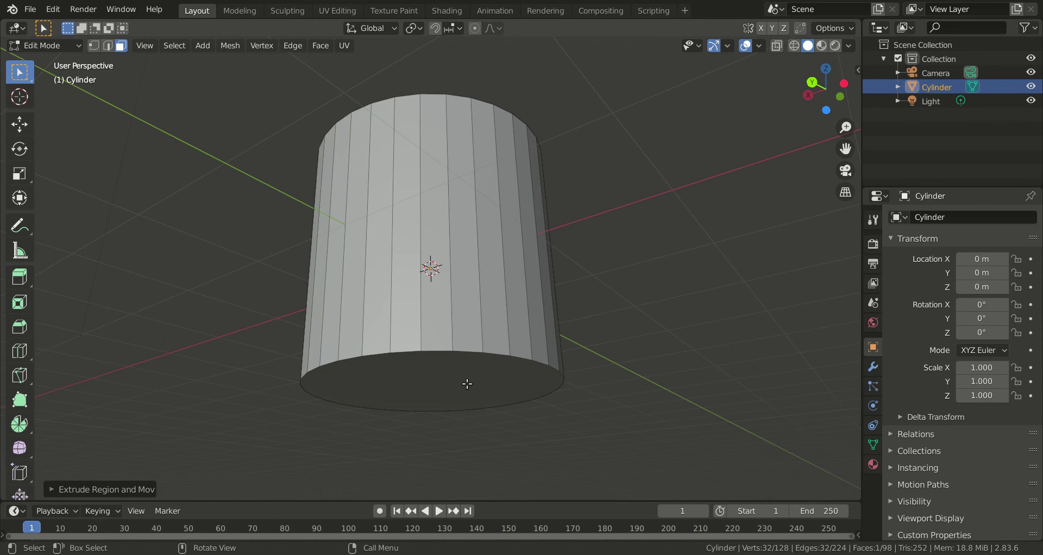
left_click(453, 366)
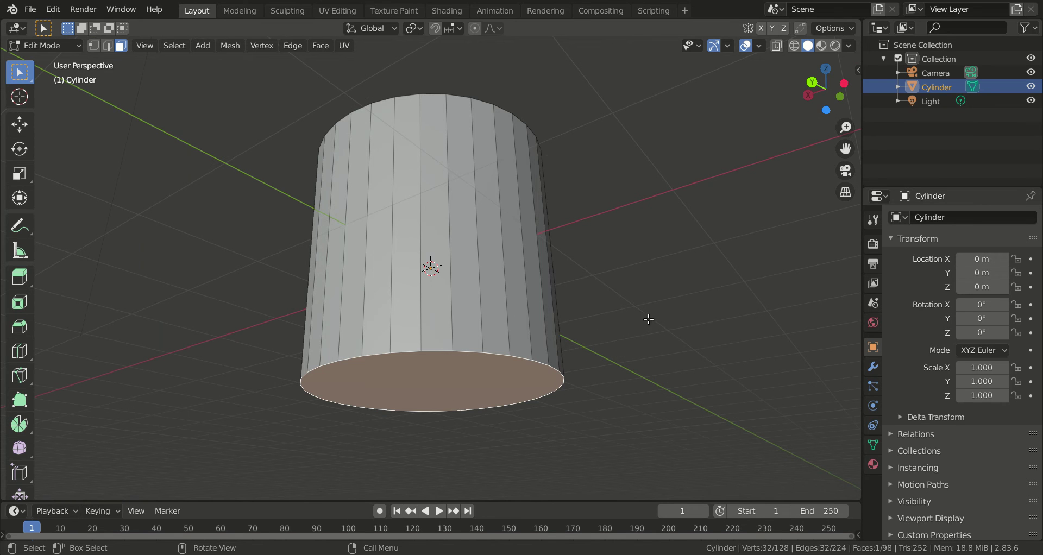
middle_click_drag(732, 300, 726, 247)
key("s")
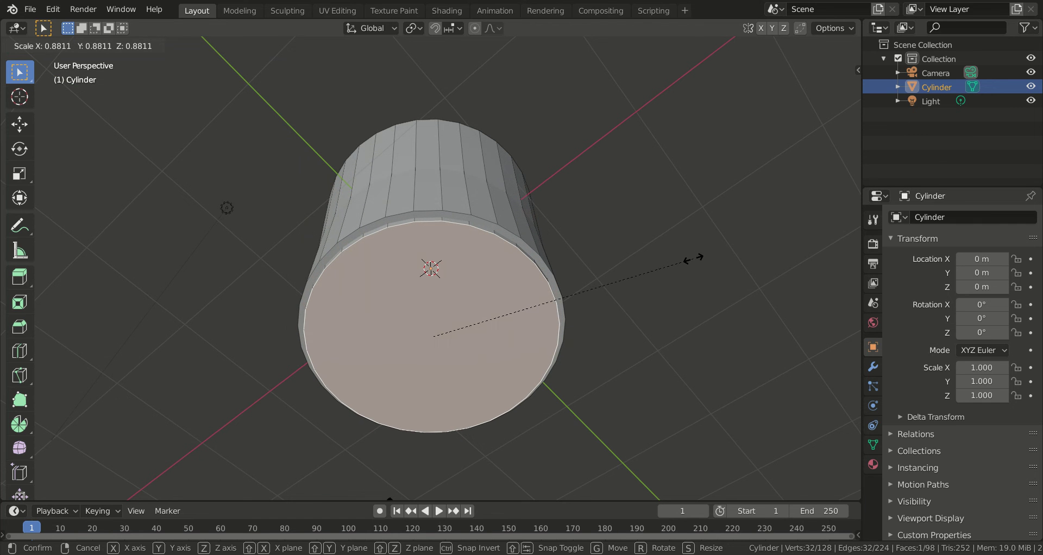
left_click(694, 258)
middle_click_drag(673, 279, 511, 253)
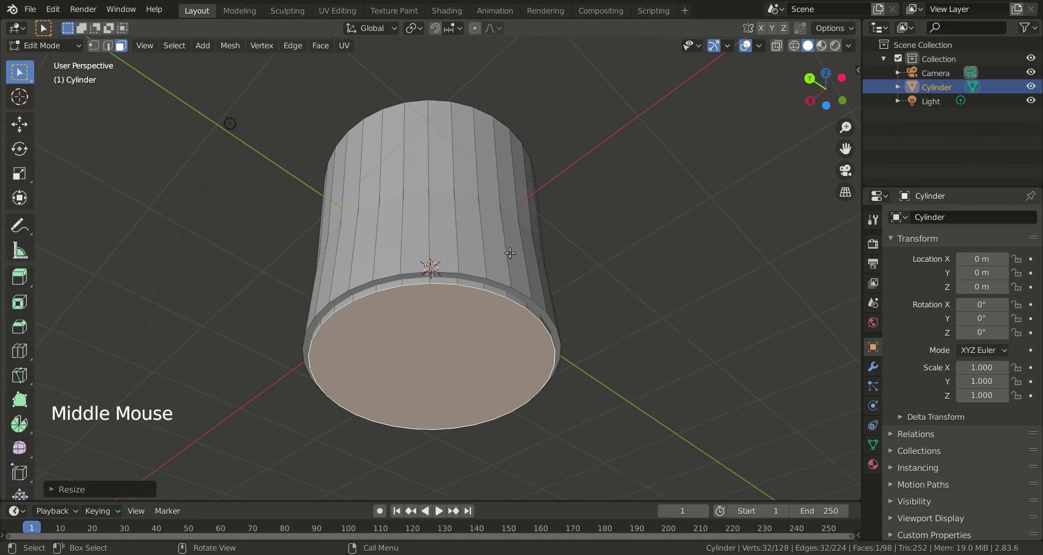
Scale down the inner floor face until it fits inside the tapered outer wall, and check the cup in Object Mode
left_click(479, 280)
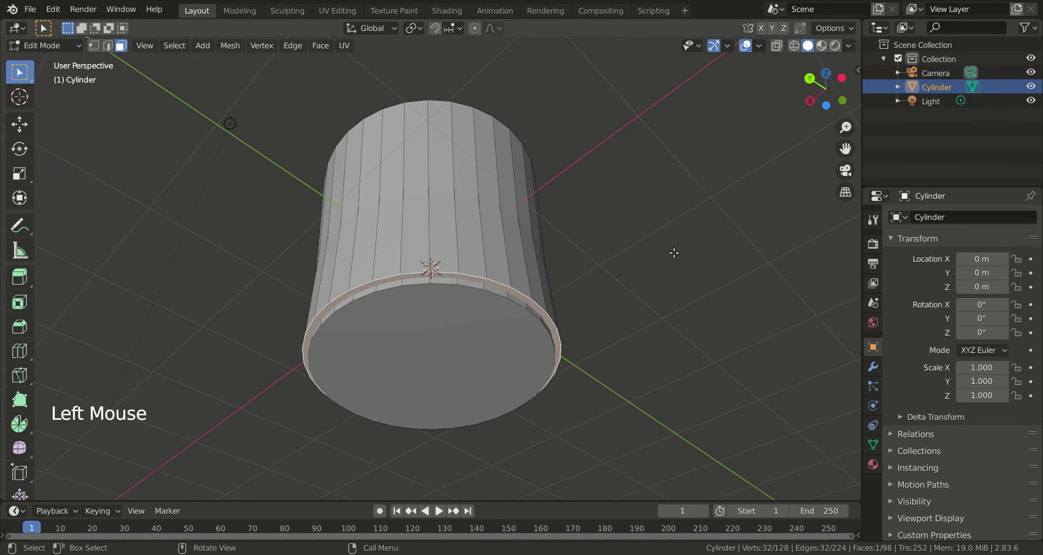
middle_click_drag(639, 284, 657, 302)
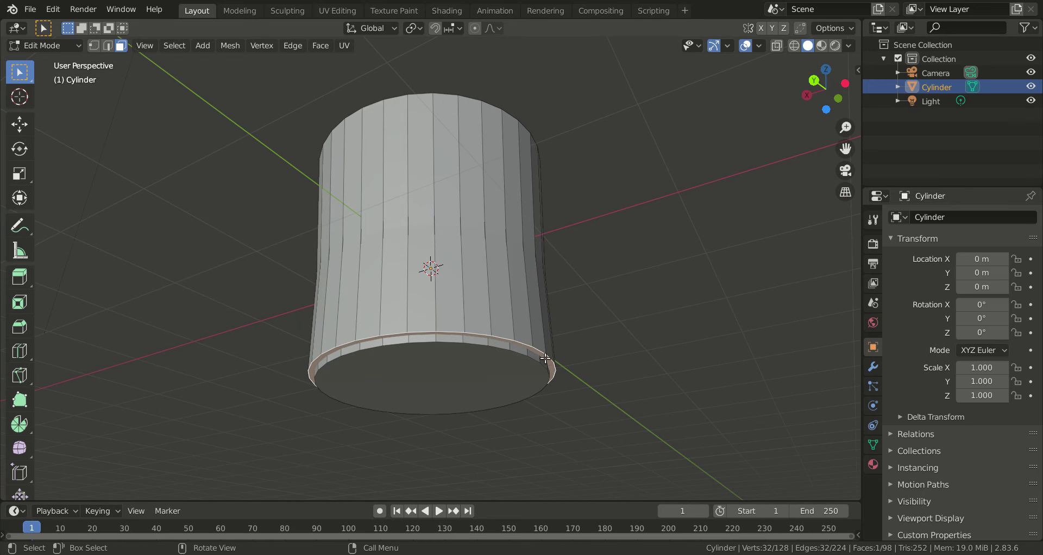
key("s")
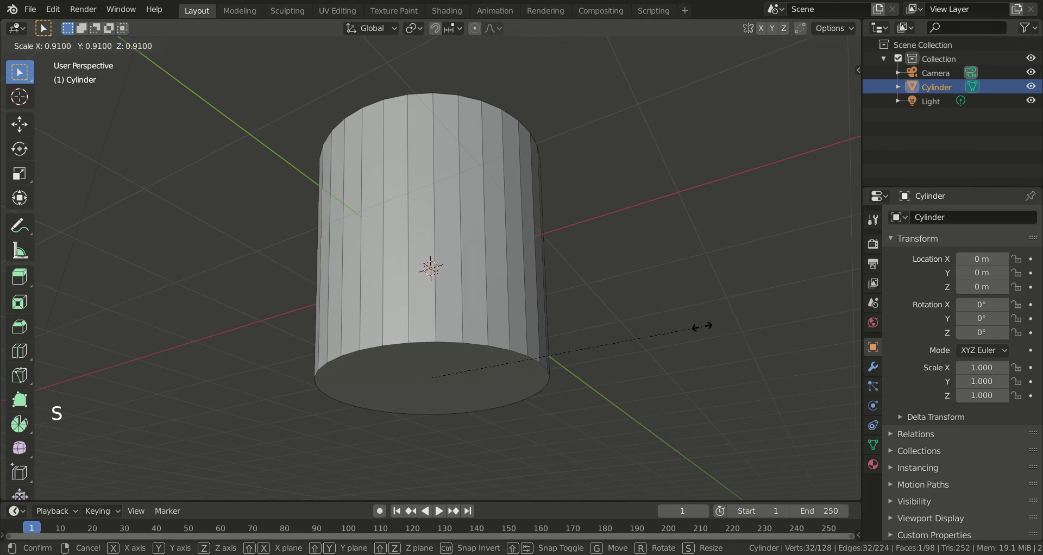
left_click(682, 314)
middle_click_drag(682, 314, 704, 390)
key("Tab")
key("Tab")
key("Tab")
mouse_move(619, 213)
middle_mouse_down()
mouse_move(706, 200)
mouse_move(619, 226)
mouse_move(622, 284)
mouse_move(613, 215)
middle_mouse_up()
key("Tab")
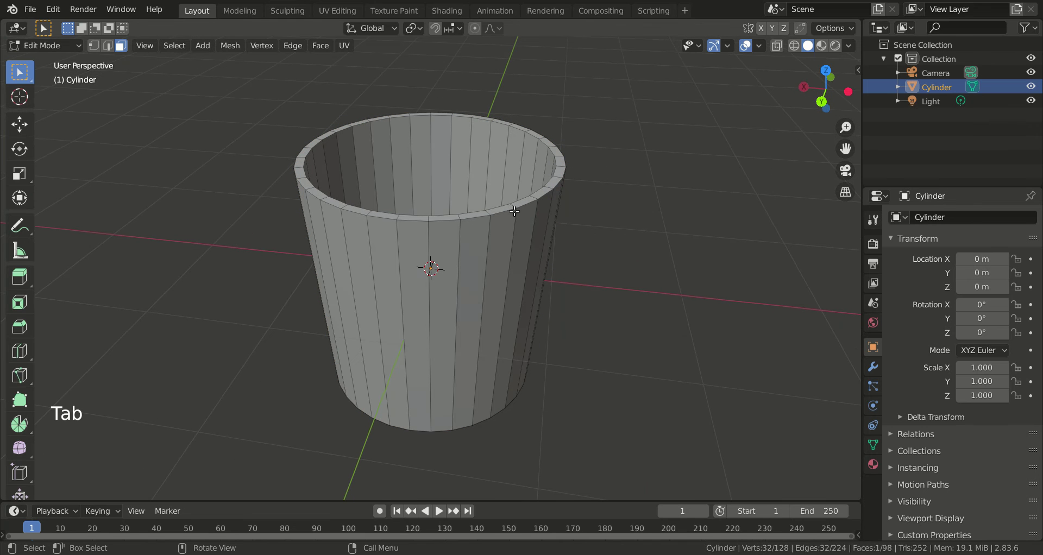
Select the outer and inner edge loops of the cup's rim and bevel them by about 0.023 m with 2 segments
key("2")
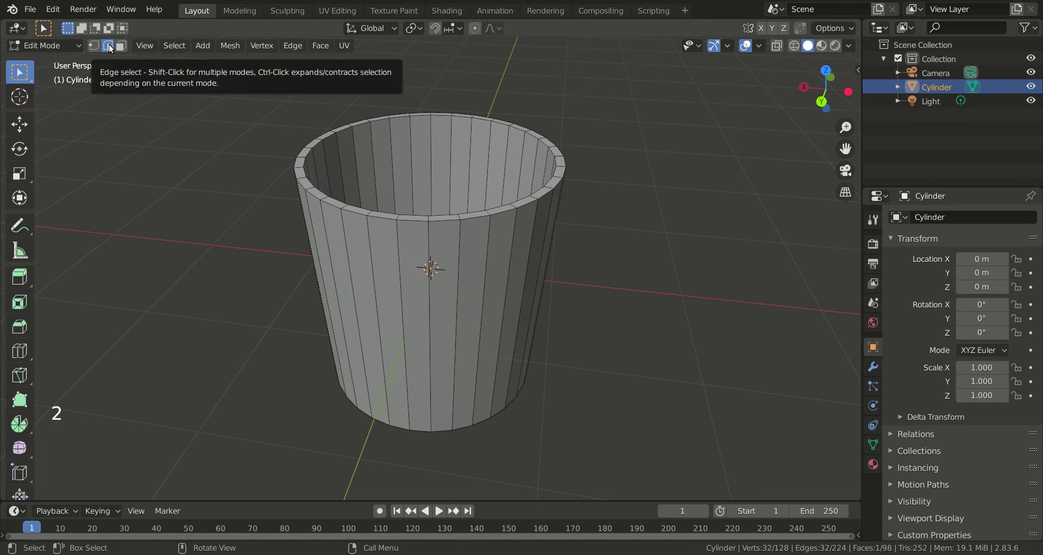
key("alt")
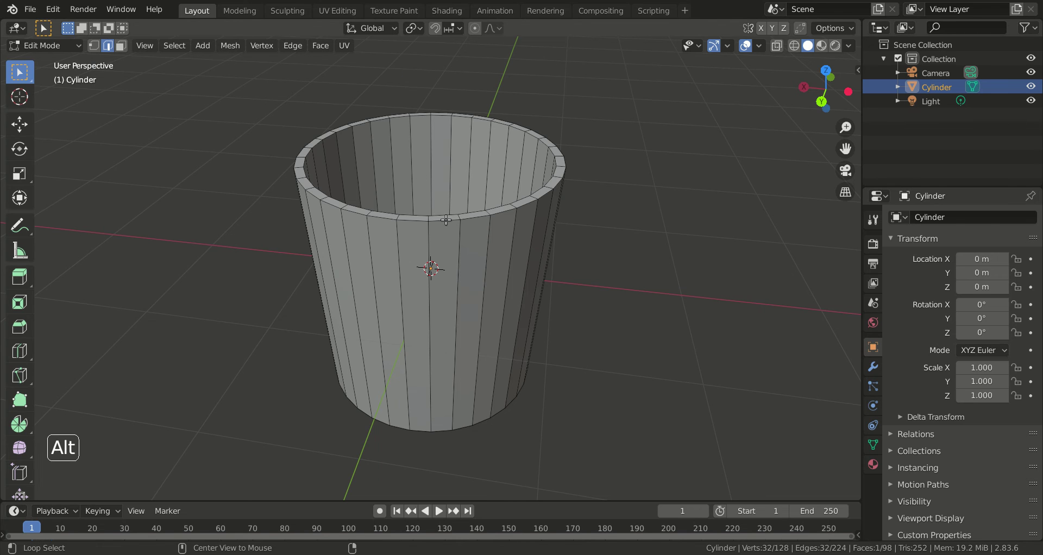
left_click(446, 220, "alt")
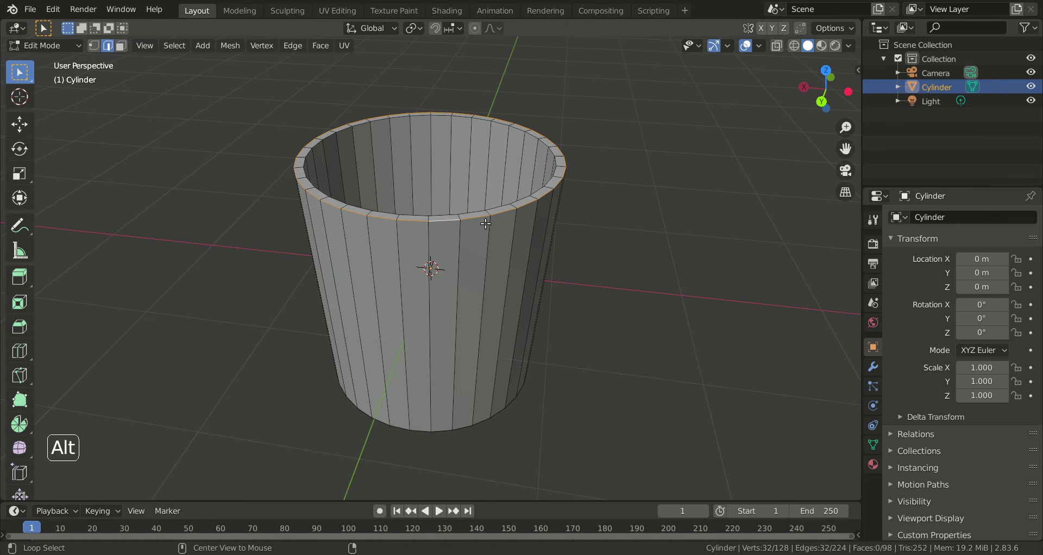
left_click(316, 145, "alt+shift")
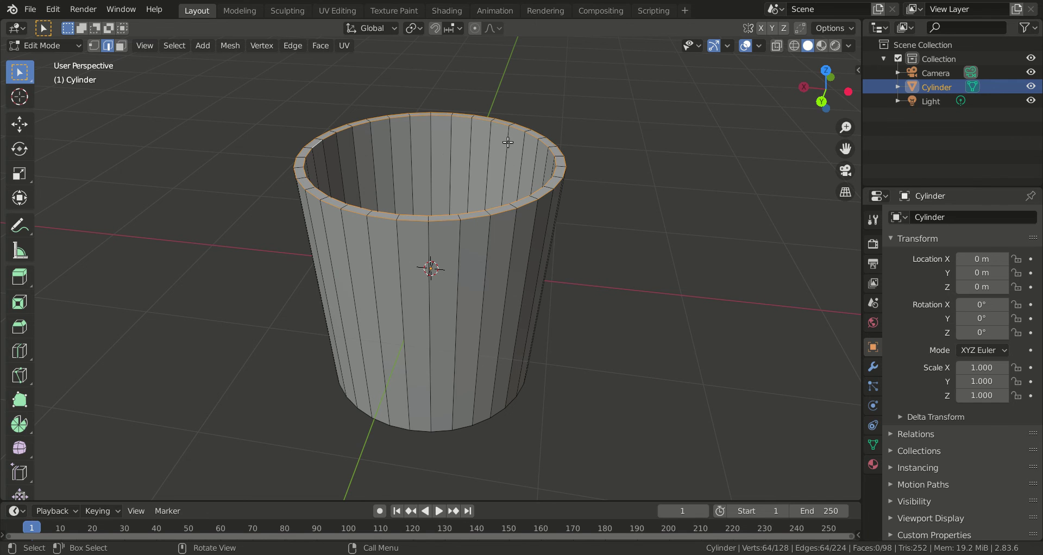
key("ctrl+b")
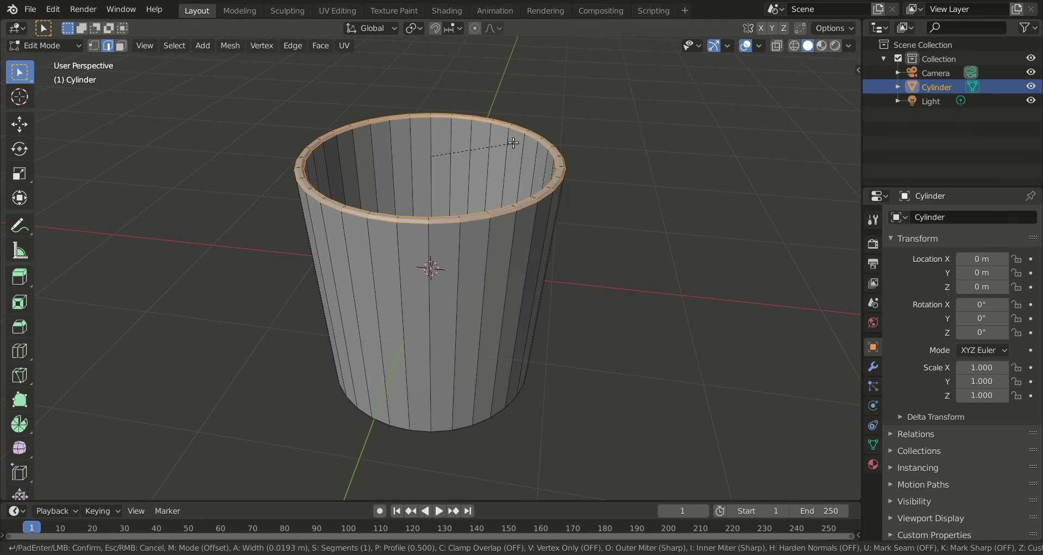
scroll(514, 142, "up", 1)
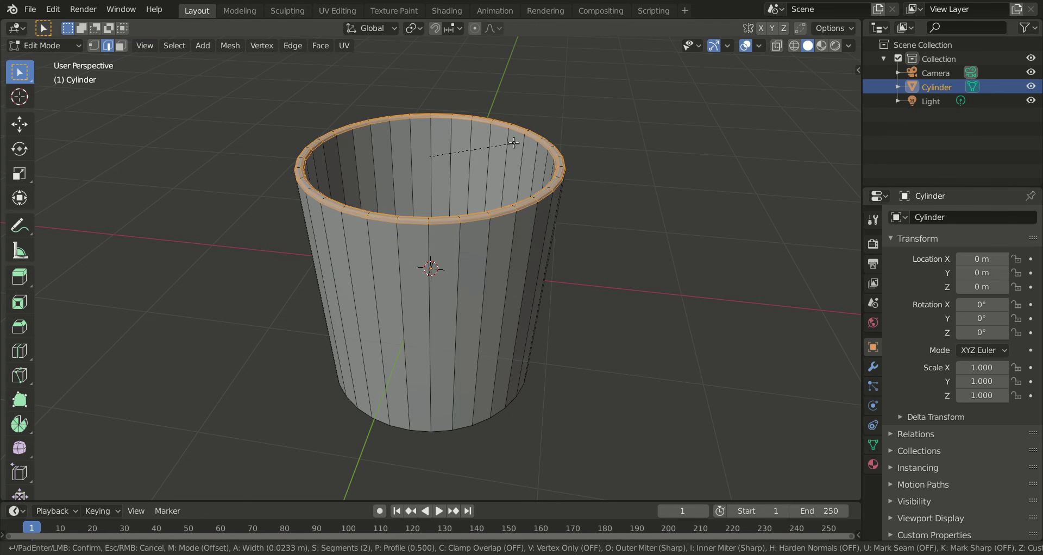
left_click(514, 143)
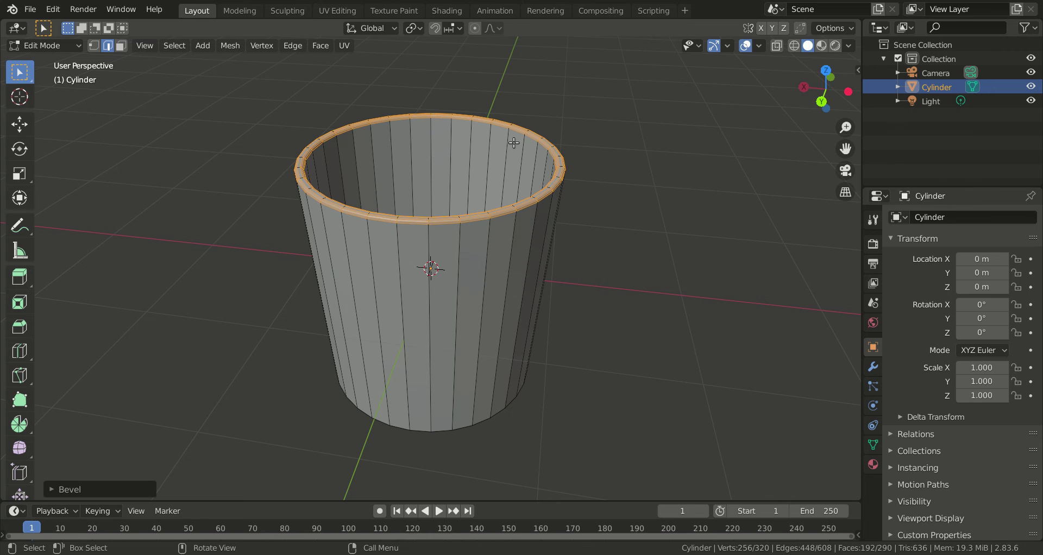
left_click(550, 145)
Return to Object Mode and apply Shade Smooth to the cup
middle_click_drag(623, 141, 576, 126)
key("Tab")
scroll(600, 141, "up", 3)
scroll(565, 95, "down", 2)
mouse_move(576, 216)
middle_mouse_down()
mouse_move(595, 221)
mouse_move(584, 198)
mouse_move(487, 198)
mouse_move(526, 198)
mouse_move(564, 231)
mouse_move(586, 233)
middle_mouse_up()
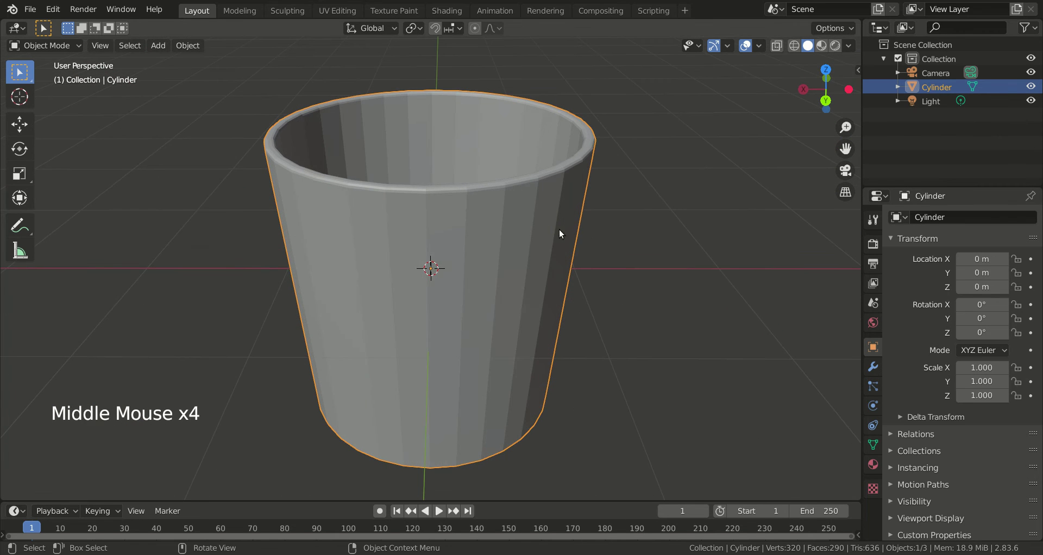
right_click(547, 187)
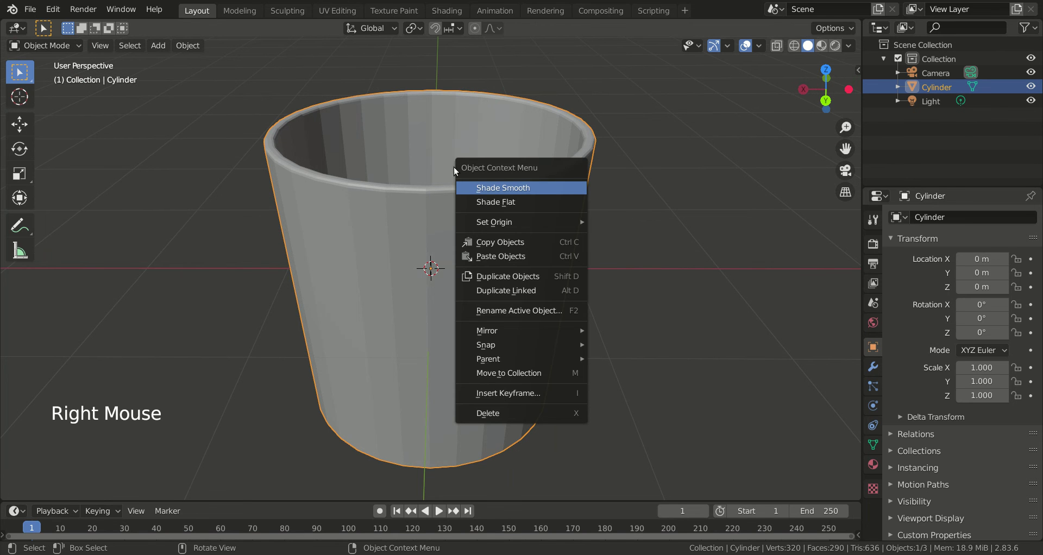
right_click(477, 205)
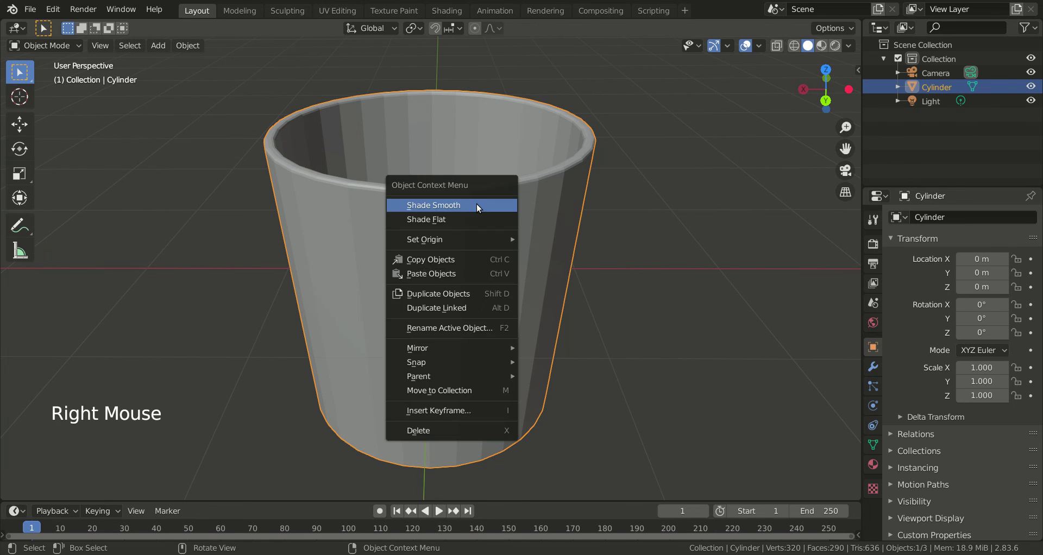
left_click(467, 205)
middle_click_drag(553, 204, 463, 201)
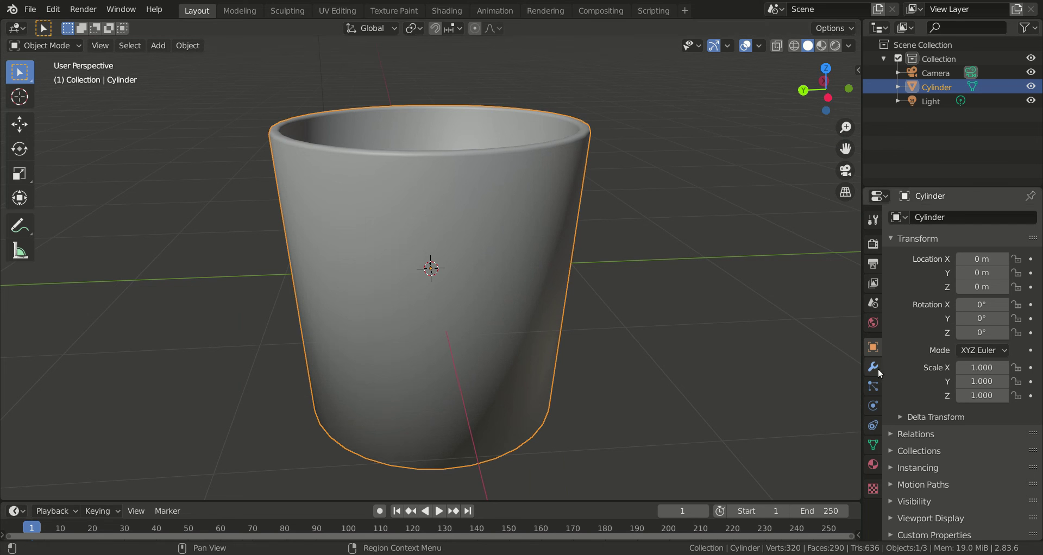
Enable Auto Smooth in the cup's mesh normals and deselect the cup
left_click(873, 445)
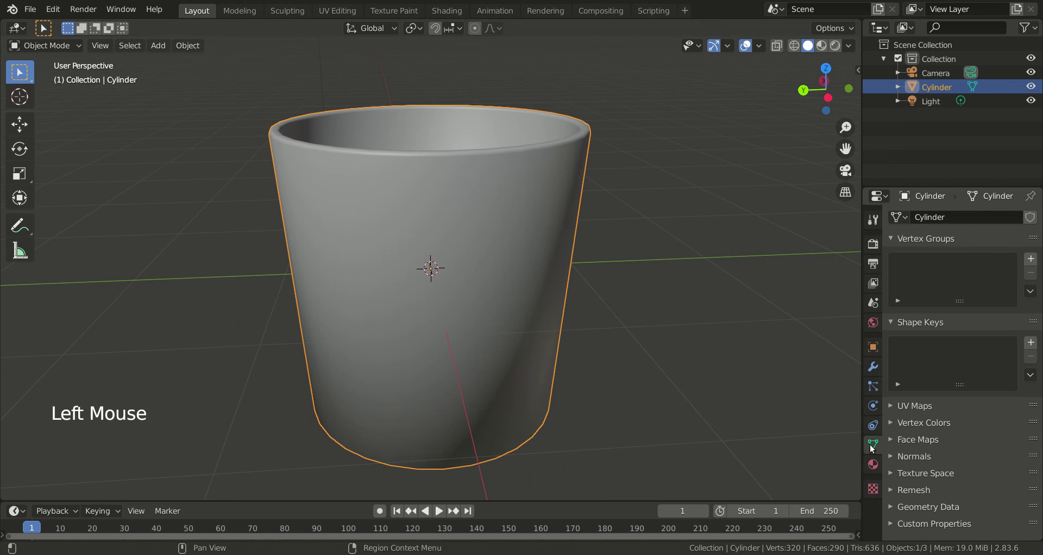
left_click(895, 457)
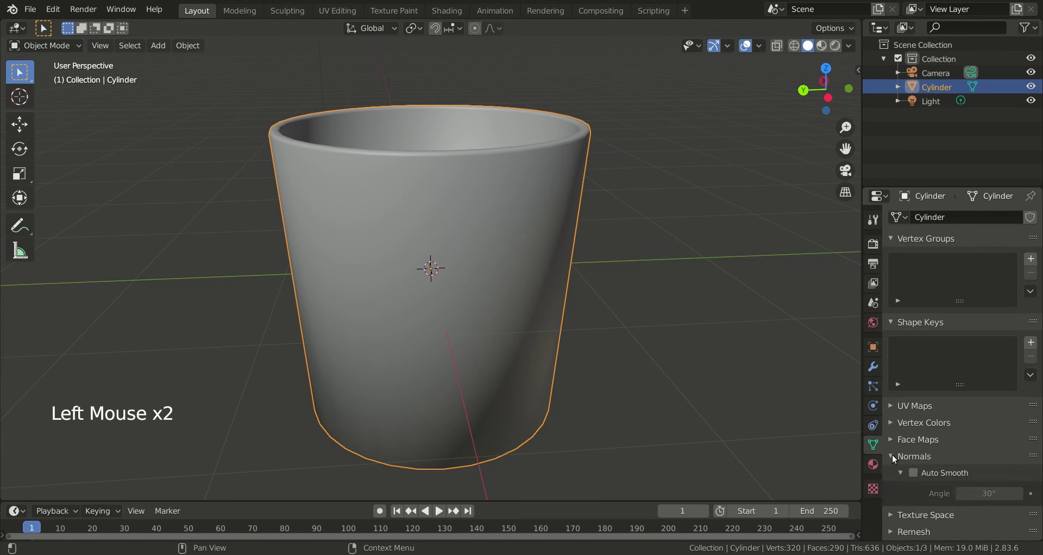
left_click(913, 473)
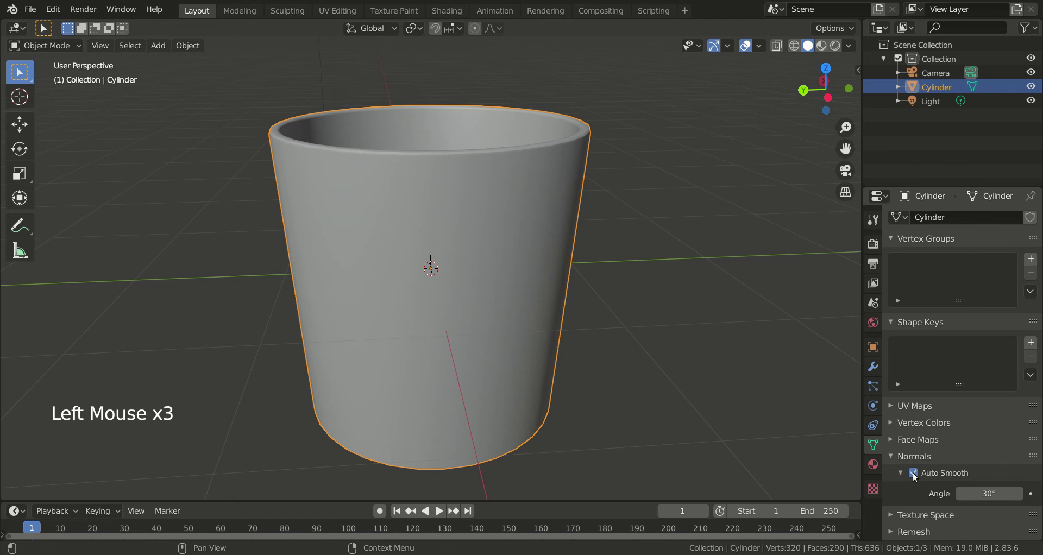
left_click(688, 247)
middle_click_drag(687, 247, 495, 273)
scroll(491, 289, "down", 5)
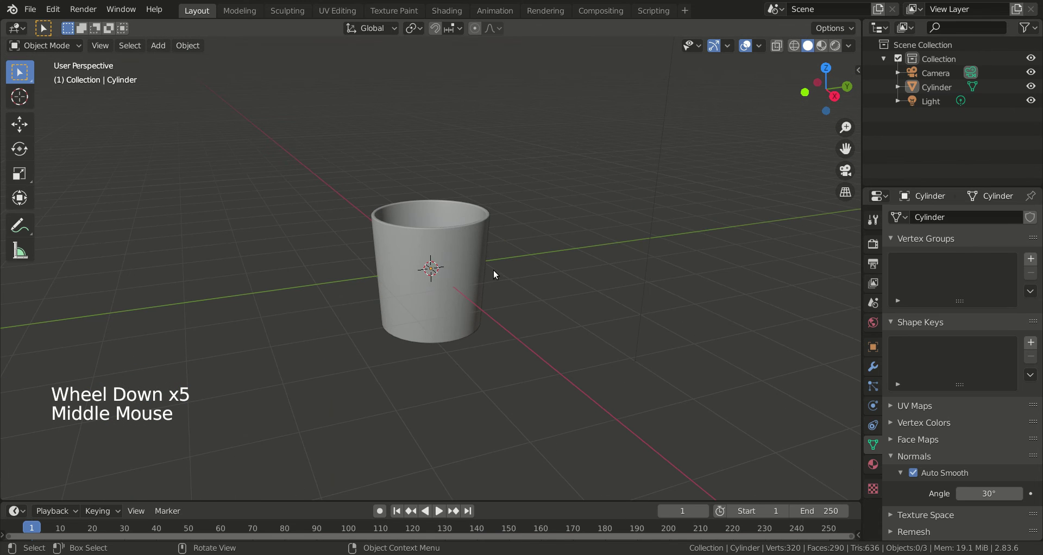
Add a plane mesh and scale it by 2 in Edit Mode
left_click(501, 321)
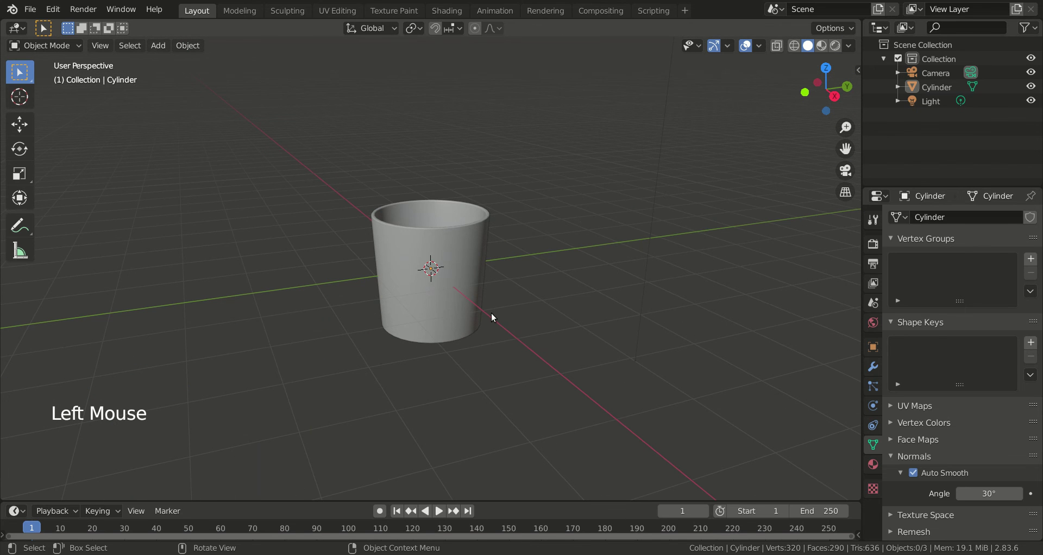
key("shift+a")
mouse_move(494, 271)
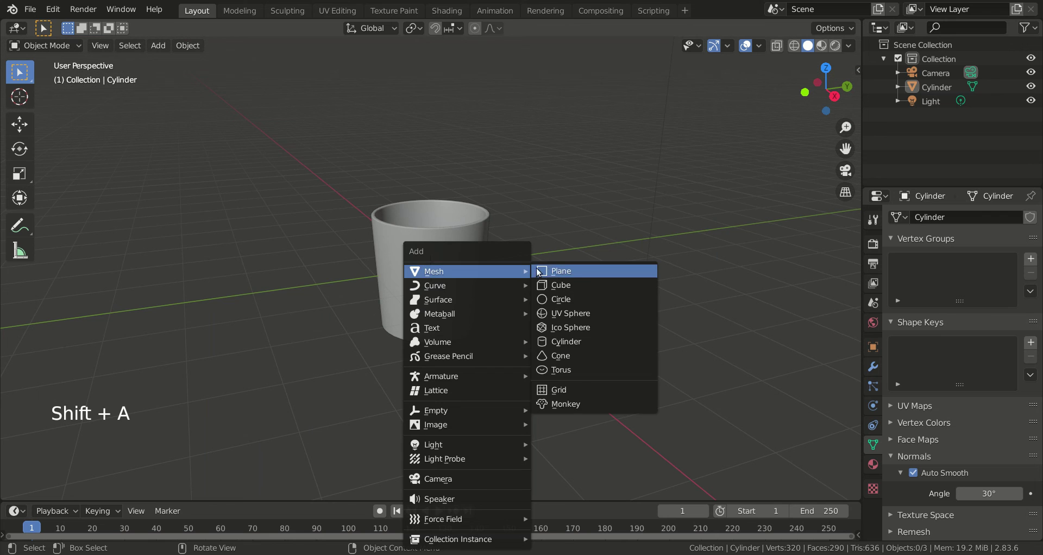
left_click(554, 271)
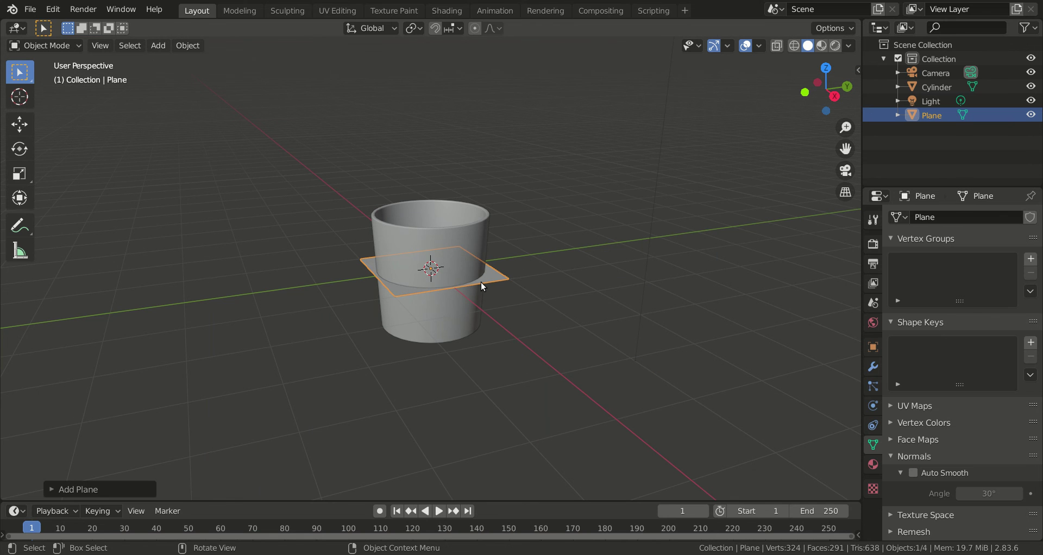
key("Tab")
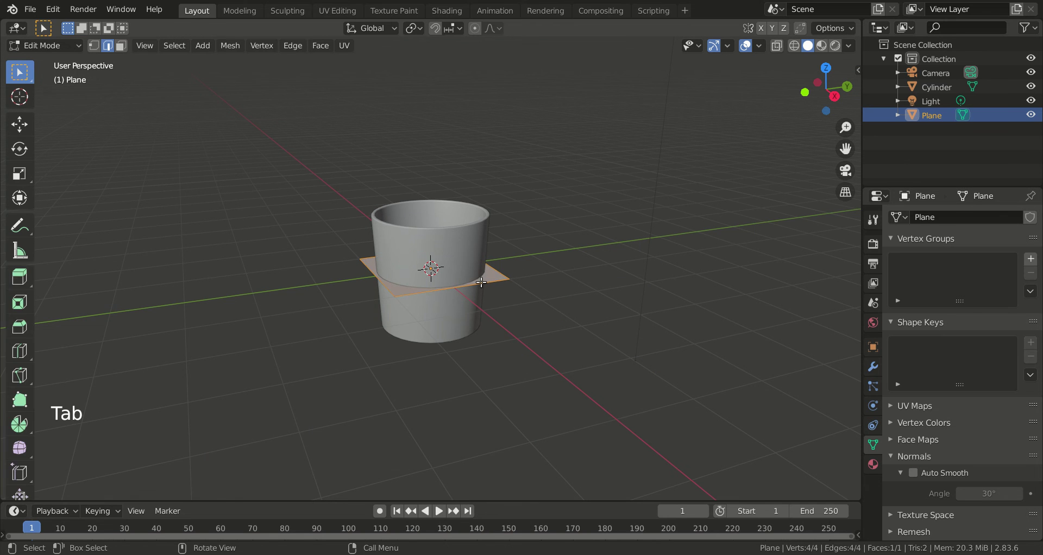
key("s")
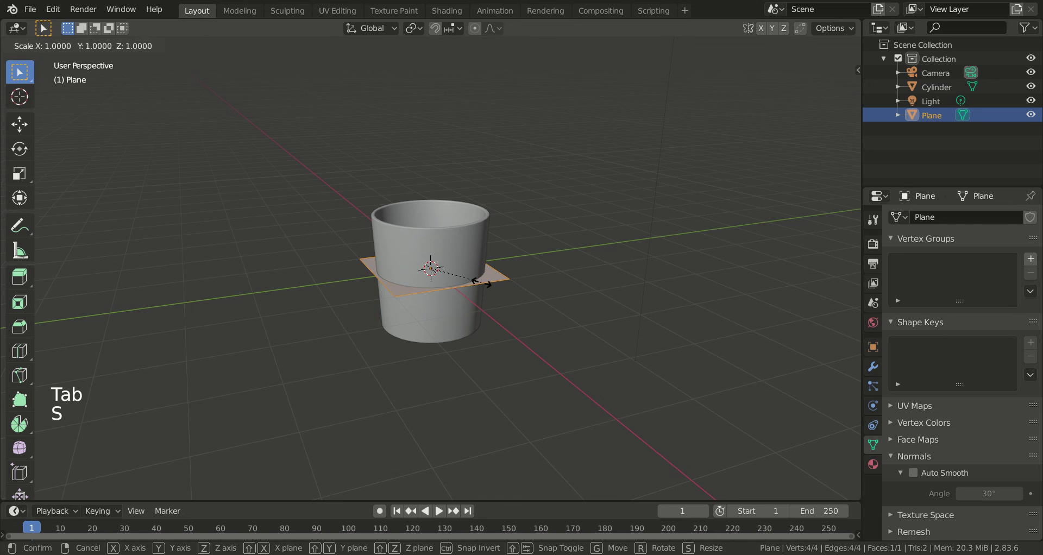
type("2")
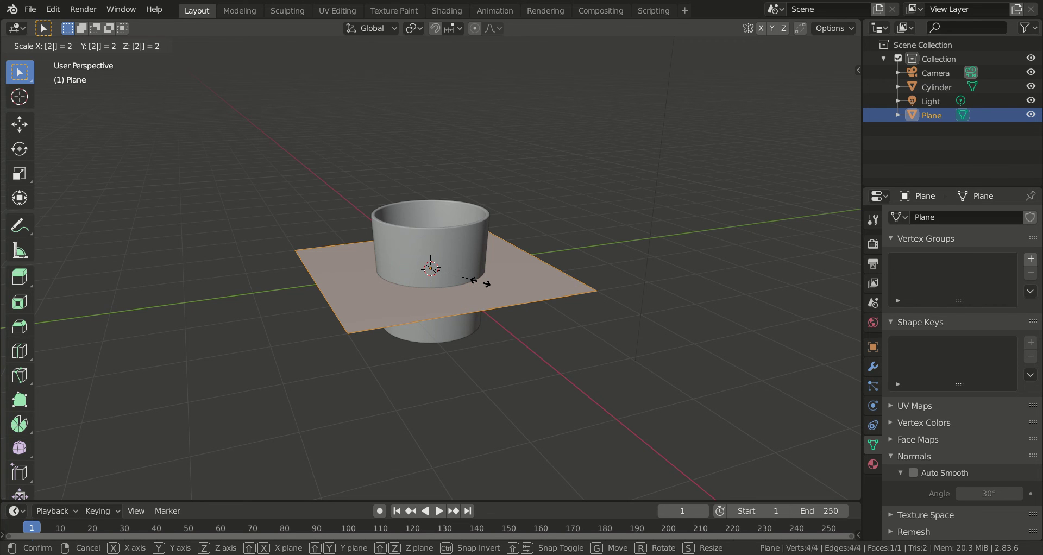
key("Return")
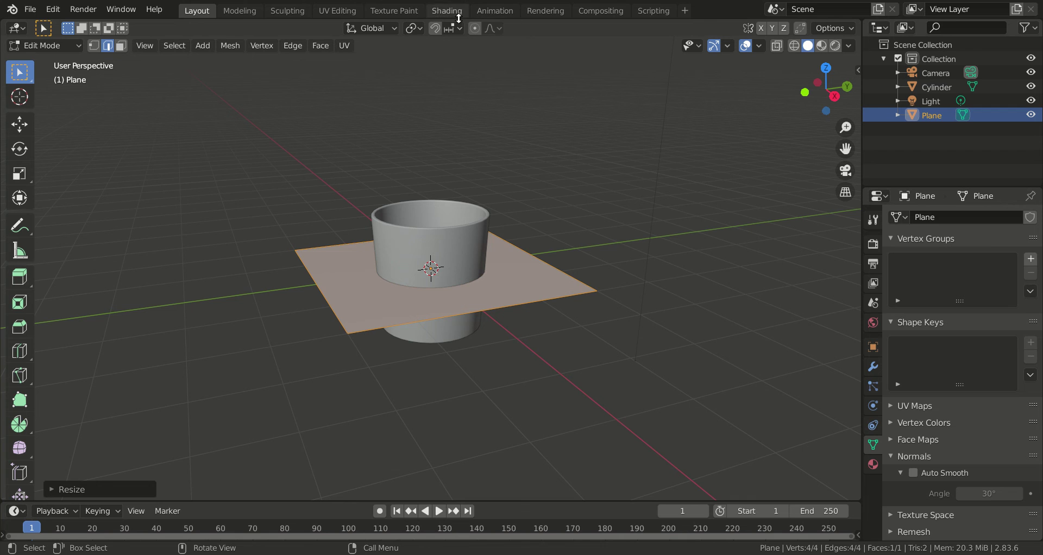
Lower the plane partway down the cup with the Move tool
left_click(19, 124)
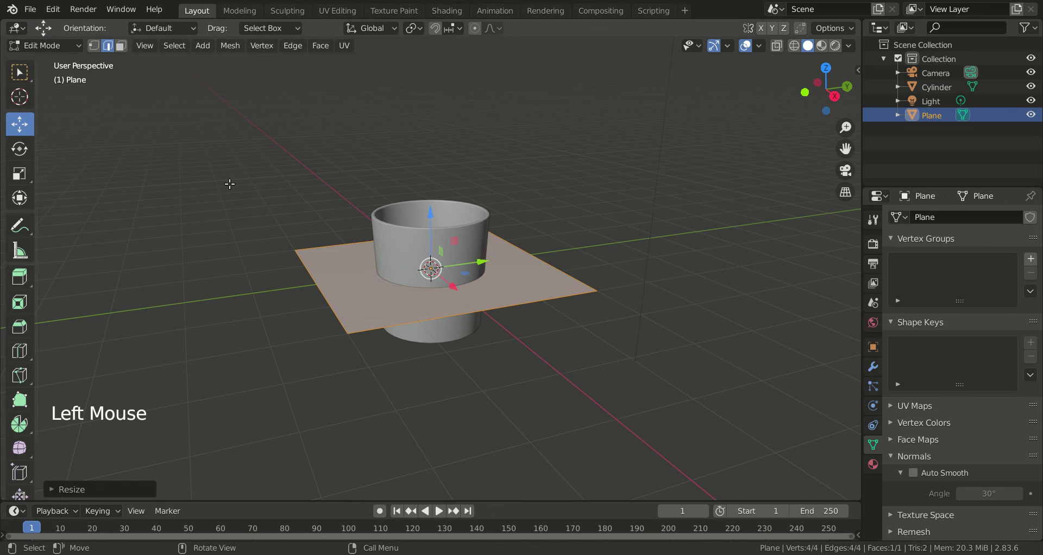
left_click_drag(438, 213, 422, 265)
middle_click_drag(699, 256, 667, 214)
left_click_drag(431, 268, 432, 270)
middle_click_drag(608, 268, 624, 296)
left_click_drag(431, 269, 434, 208)
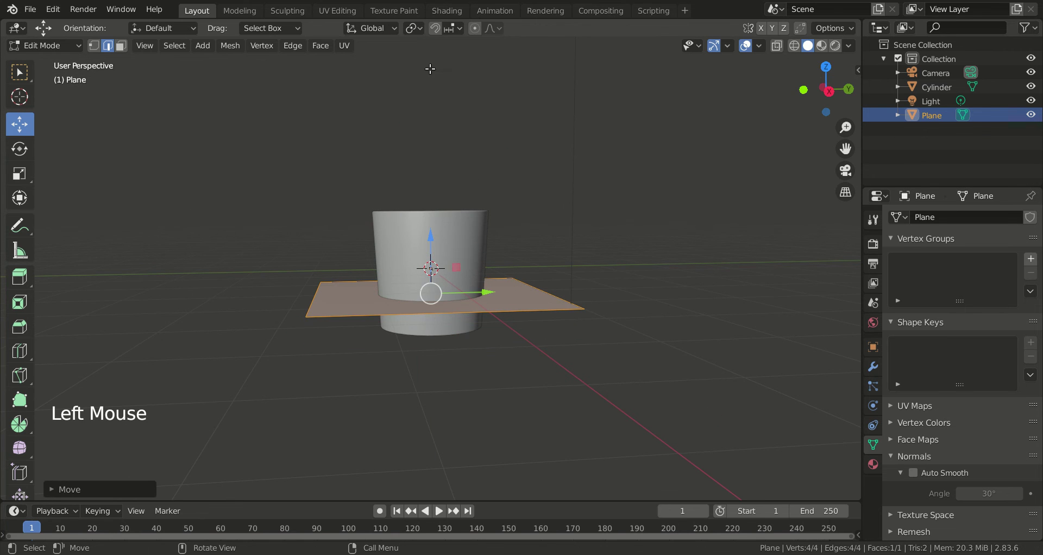
Turn on increment snapping and move the plane straight down to just below the cup
left_click(435, 29)
left_click_drag(429, 235, 430, 293)
mouse_move(628, 203)
middle_mouse_down()
mouse_move(611, 173)
mouse_move(614, 213)
middle_mouse_up()
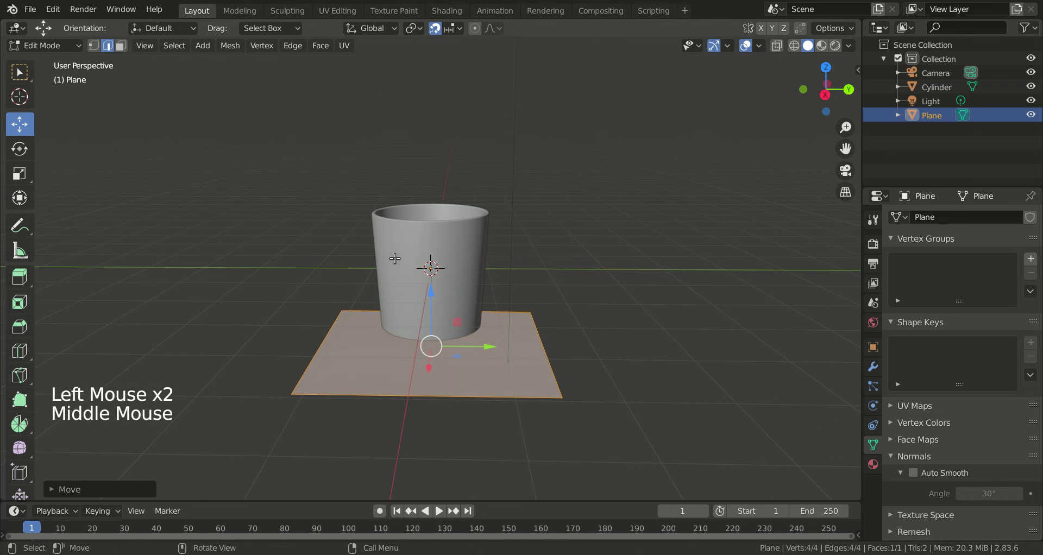
Change the snap target to Edge, snap the plane to the cup's base, and check the contact from below
left_click(455, 31)
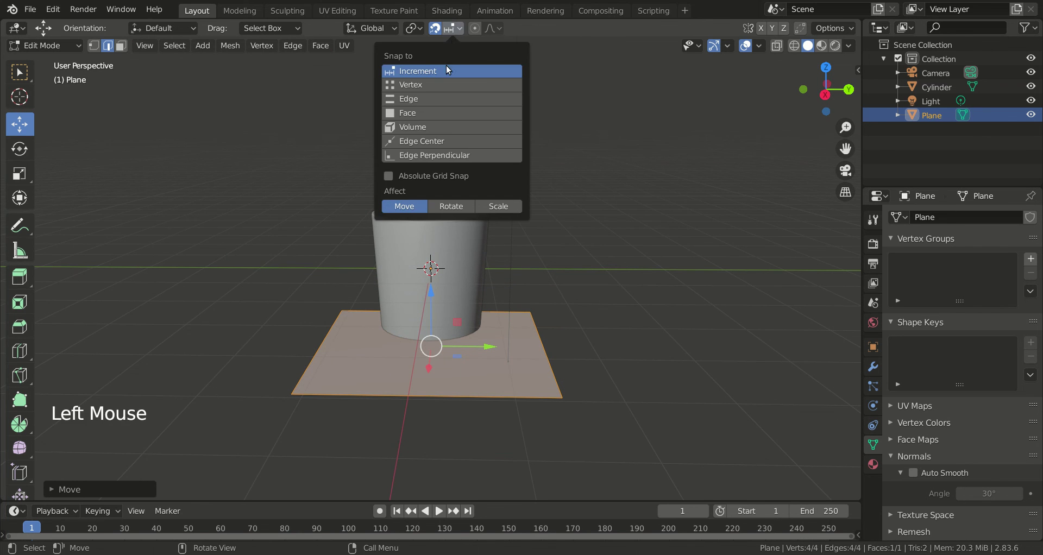
left_click(415, 100)
middle_click_drag(546, 255, 563, 229)
left_click_drag(430, 345, 418, 321)
mouse_move(615, 270)
middle_mouse_down()
mouse_move(615, 289)
mouse_move(611, 261)
middle_mouse_up()
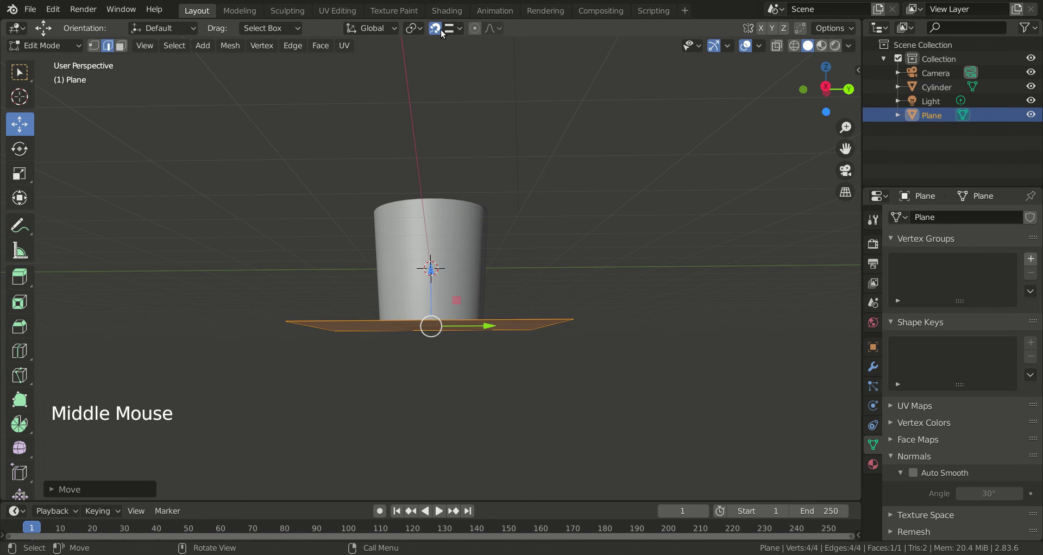
scroll(413, 308, "up", 4)
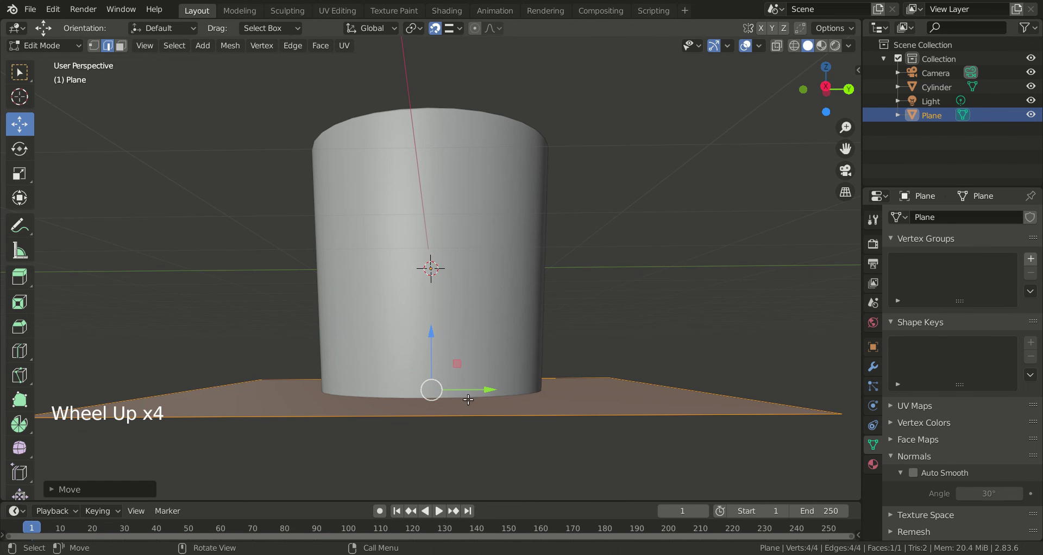
middle_click_drag(566, 310, 332, 351)
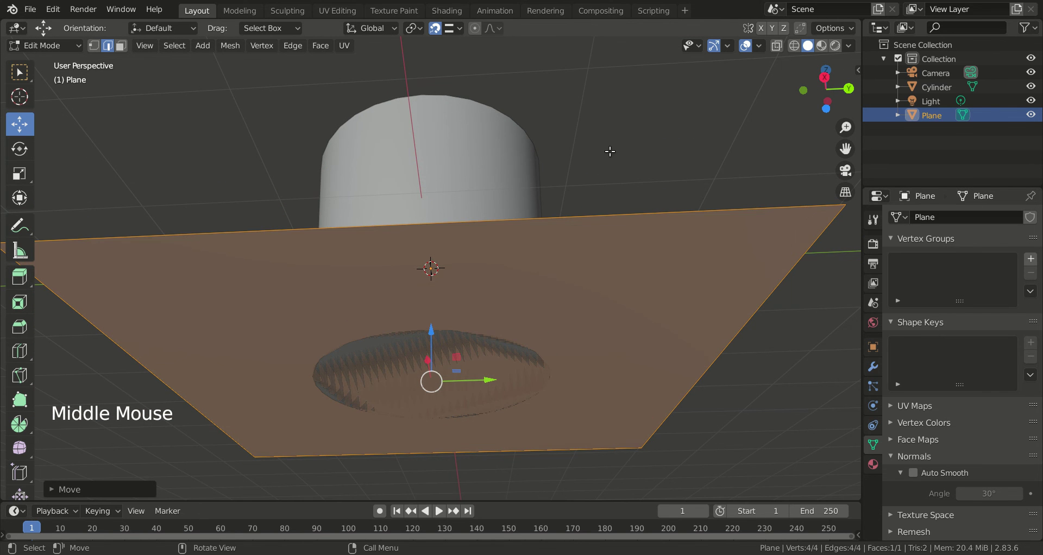
middle_click_drag(610, 152, 608, 198)
scroll(607, 207, "down", 3)
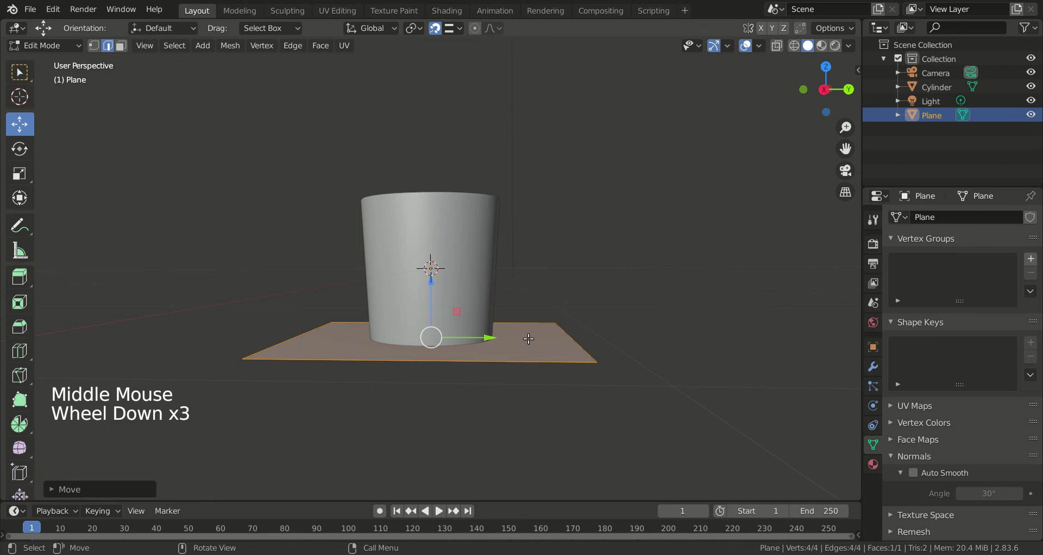
Scale the plane by 3 to make a larger ground surface and deselect it
key("s")
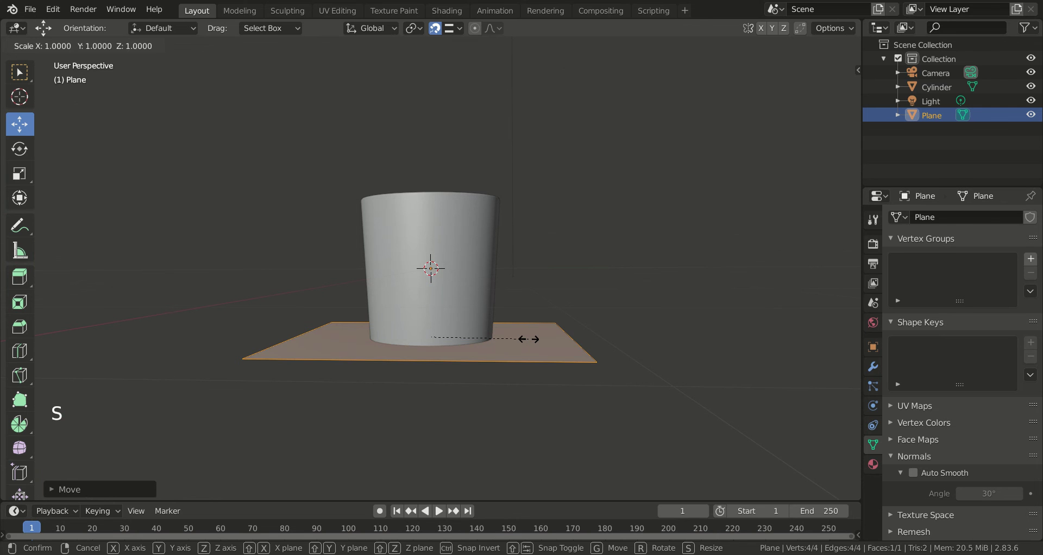
key("3")
key("Return")
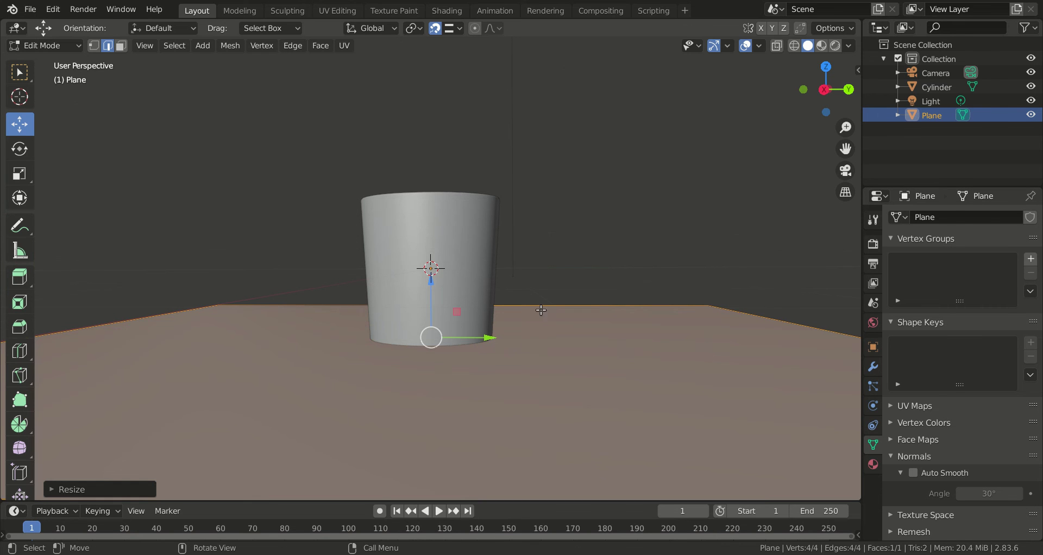
scroll(577, 203, "down", 3)
middle_click_drag(581, 203, 601, 258)
left_click(509, 174)
middle_click_drag(593, 234, 548, 226)
scroll(548, 227, "down", 2)
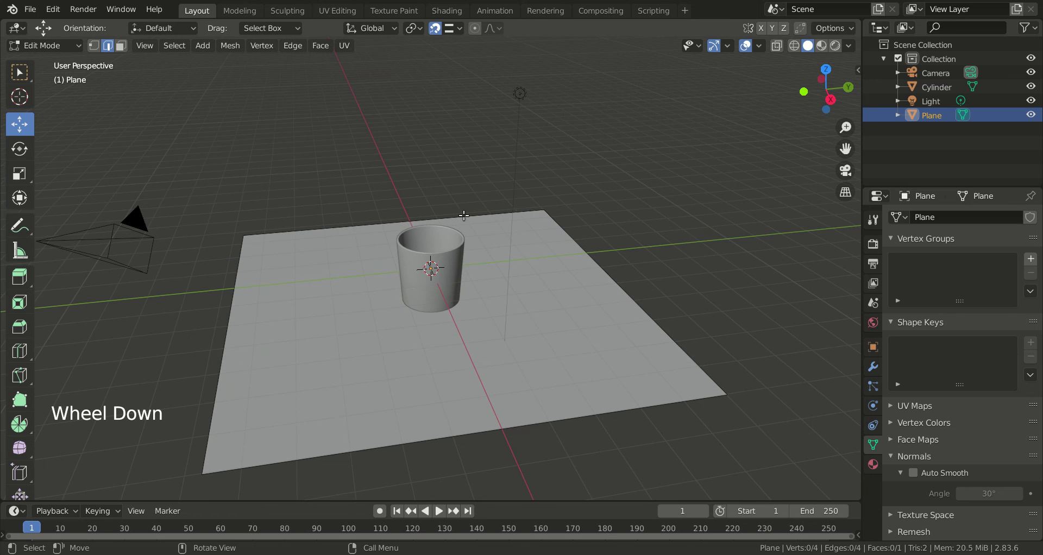
Switch the viewport to rendered shading and give the cup a new material with a blue base color of H 0.637, S 0.371
mouse_move(379, 158)
middle_mouse_down()
mouse_move(340, 147)
mouse_move(368, 157)
mouse_move(358, 154)
middle_mouse_up()
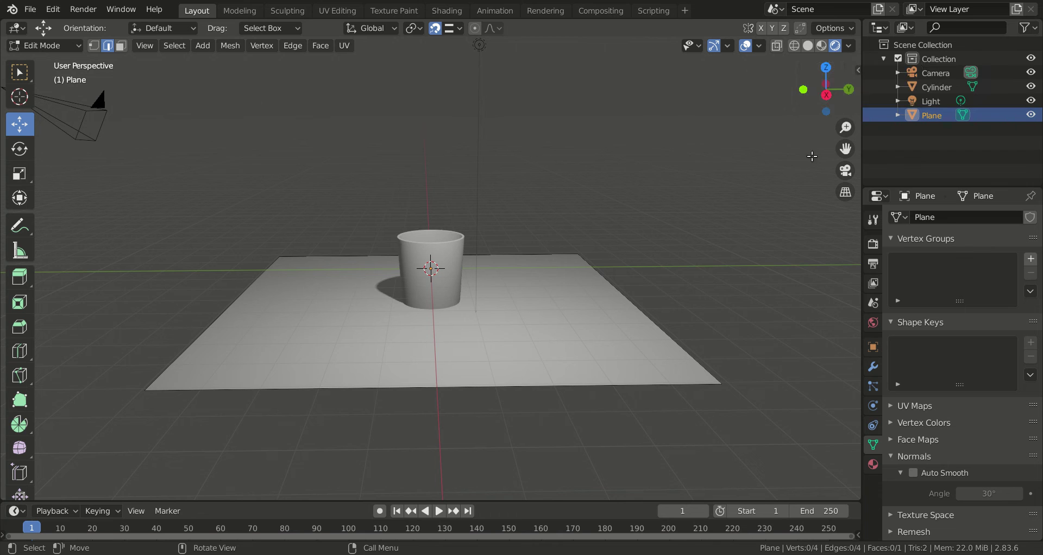
left_click(873, 469)
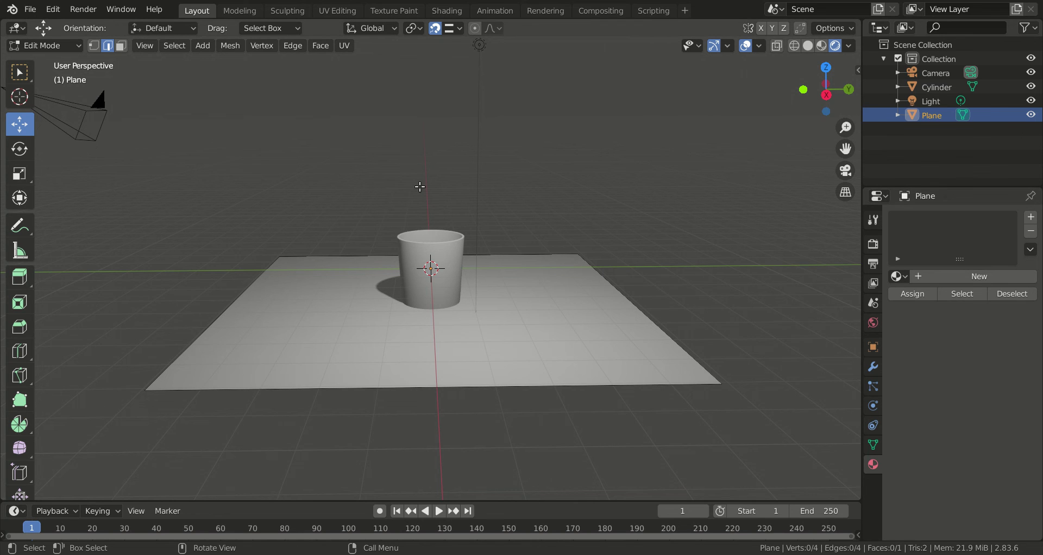
key("Tab")
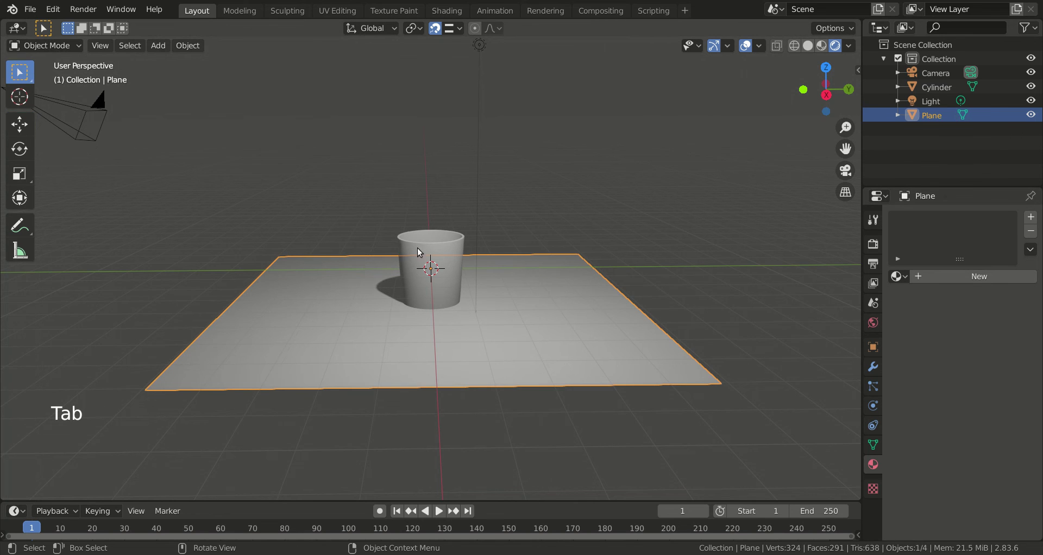
left_click(438, 246)
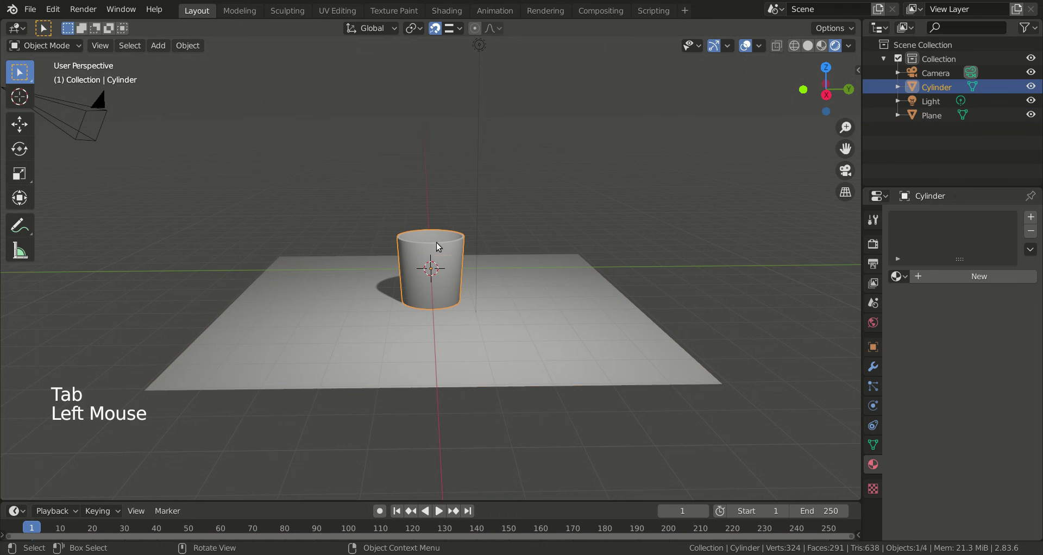
left_click(965, 279)
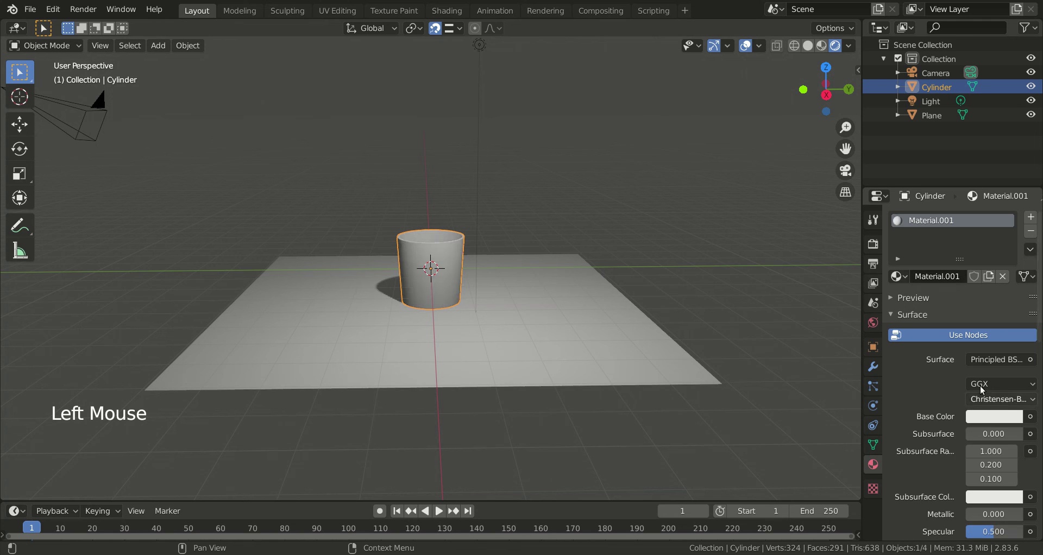
left_click(985, 420)
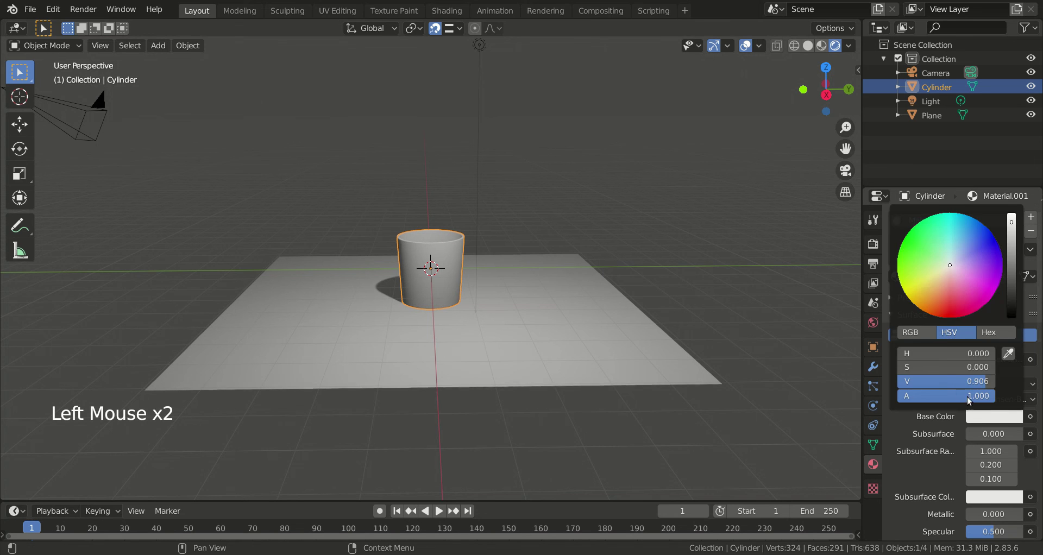
left_click_drag(946, 288, 965, 253)
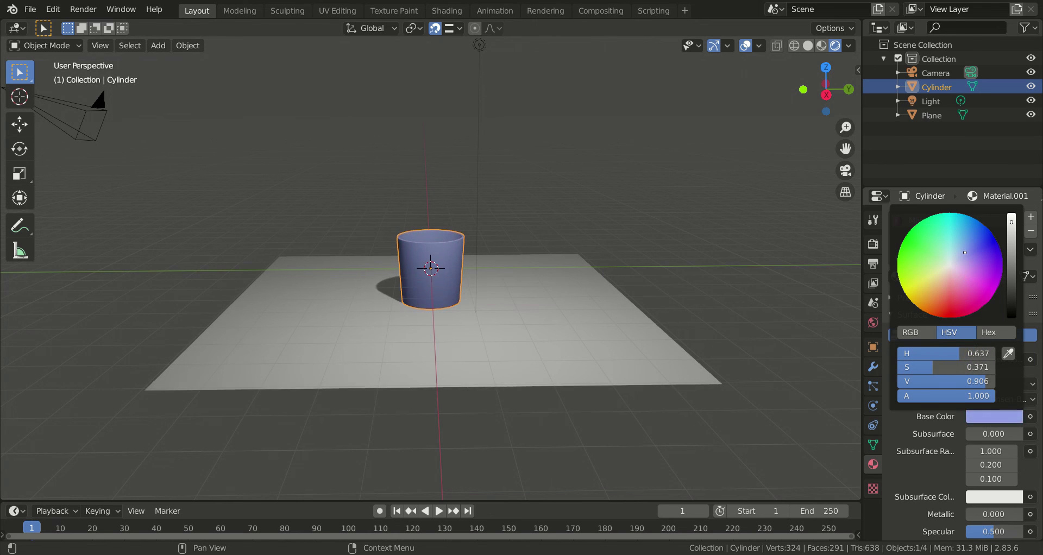
Give the ground plane a new material with a dark red base color of H 0.045, S 0.977, V 0.385
left_click(501, 207)
middle_click_drag(501, 208, 561, 247)
left_click(552, 280)
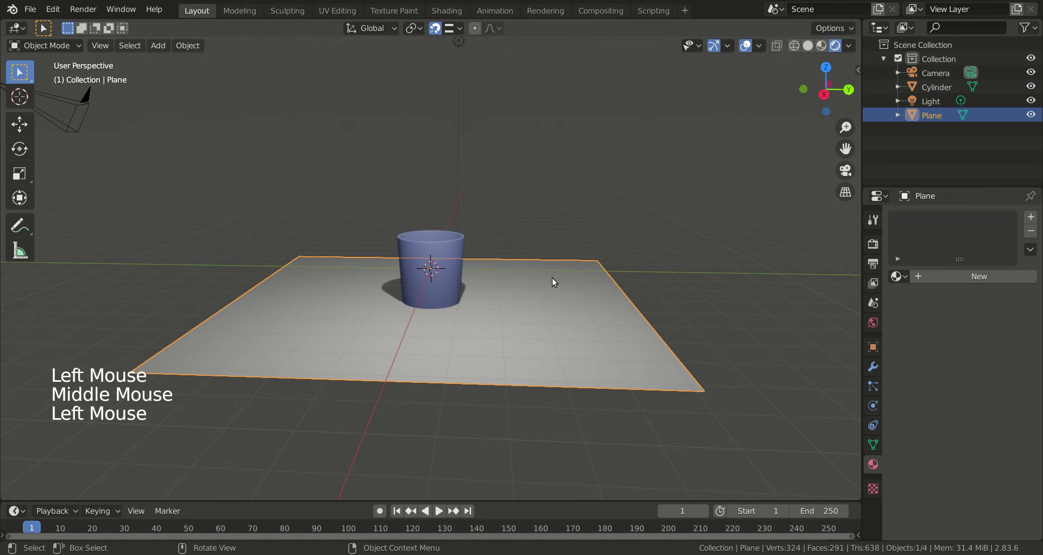
left_click(955, 275)
left_click(998, 416)
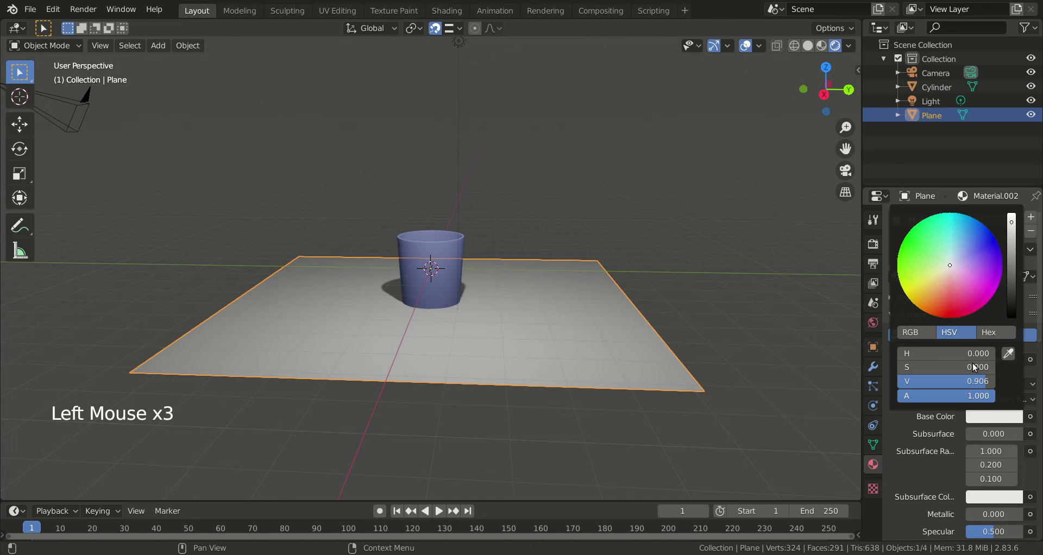
left_click(951, 302)
left_click(936, 314)
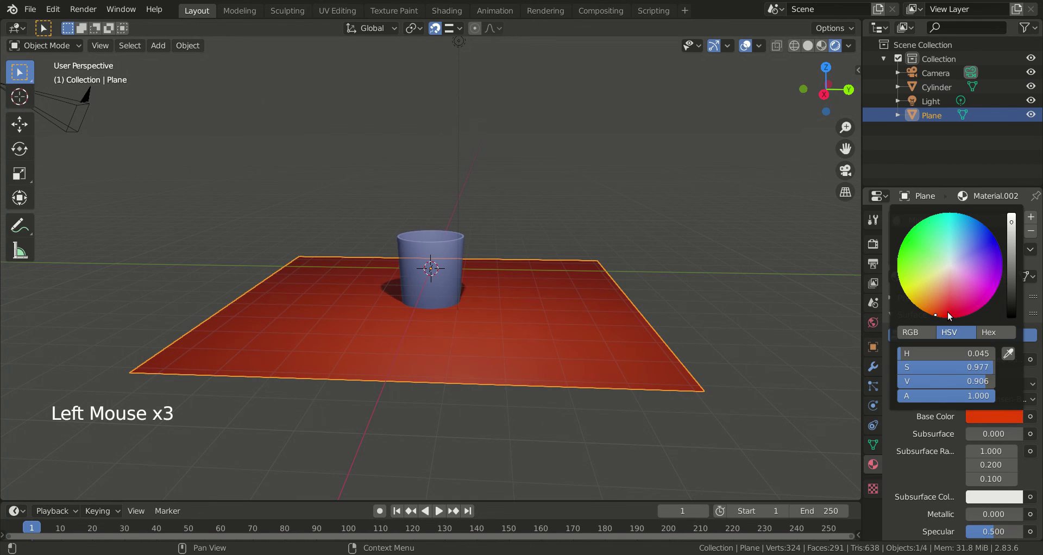
left_click(1011, 271)
left_click(1012, 276)
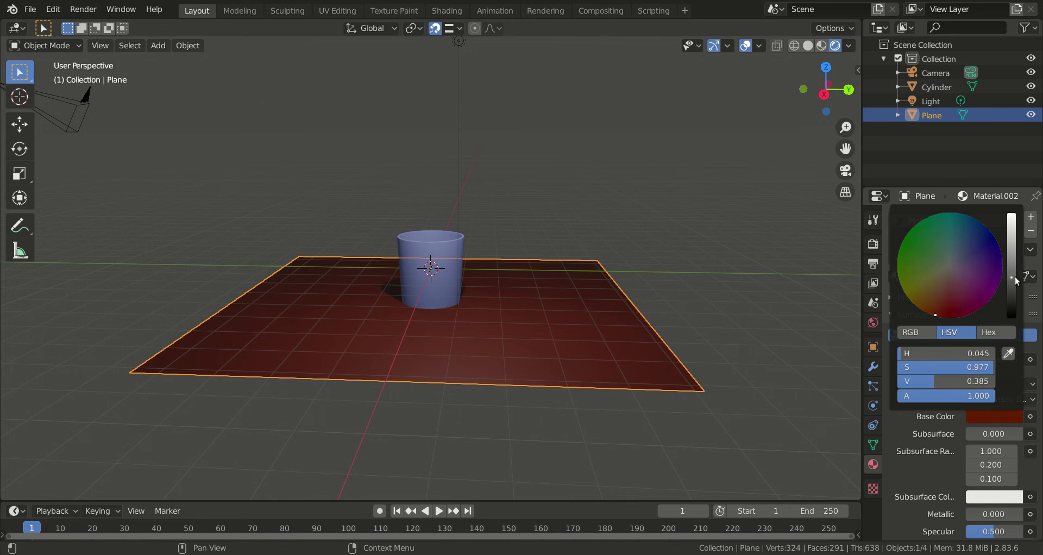
left_click(751, 223)
Extrude the whole ground plane downward by about 0.17 m to form a thick slab, return to Object Mode and deselect it
middle_click_drag(751, 223, 679, 271)
left_click(620, 326)
left_click(620, 326)
middle_click_drag(620, 326, 623, 316)
key("Tab")
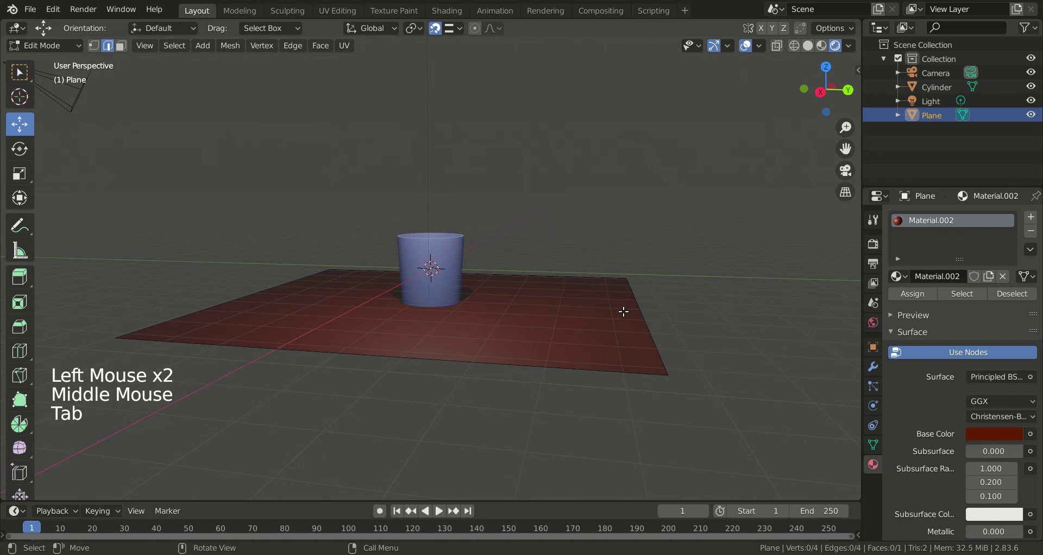
key("a")
key("e")
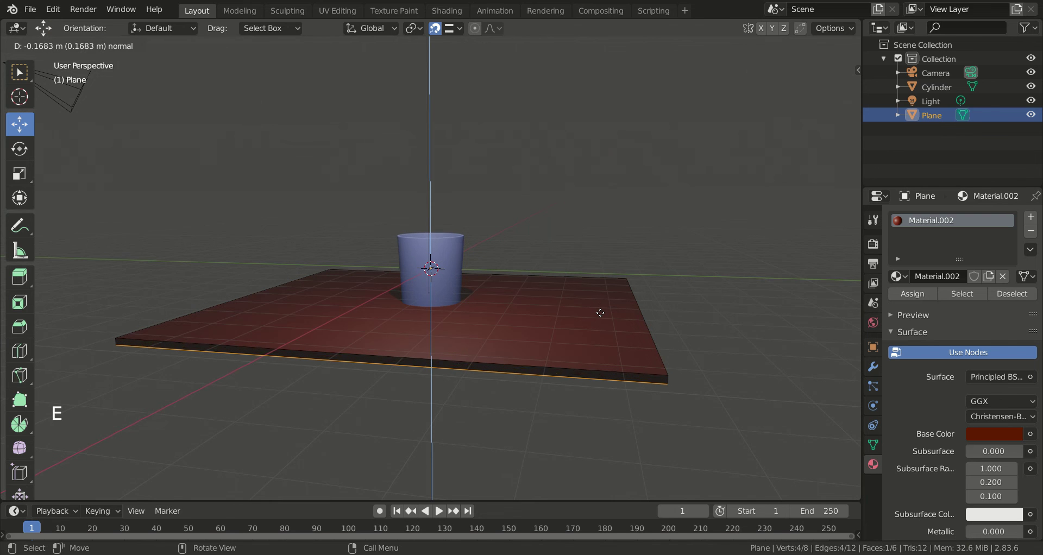
left_click(601, 312)
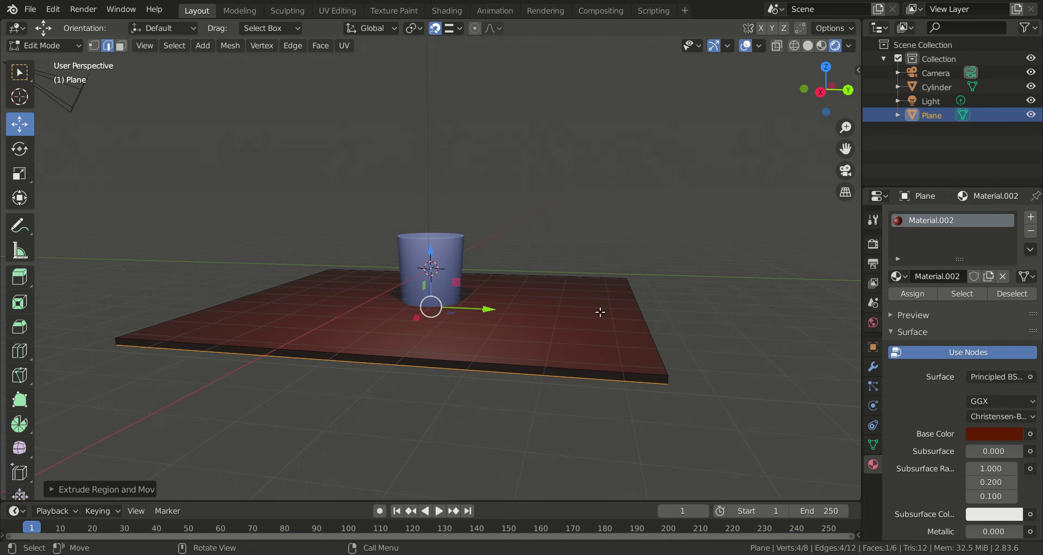
key("Tab")
mouse_move(655, 243)
middle_mouse_down()
mouse_move(595, 237)
mouse_move(654, 248)
mouse_move(617, 258)
mouse_move(637, 280)
mouse_move(641, 268)
mouse_move(619, 242)
mouse_move(581, 240)
mouse_move(646, 251)
middle_mouse_up()
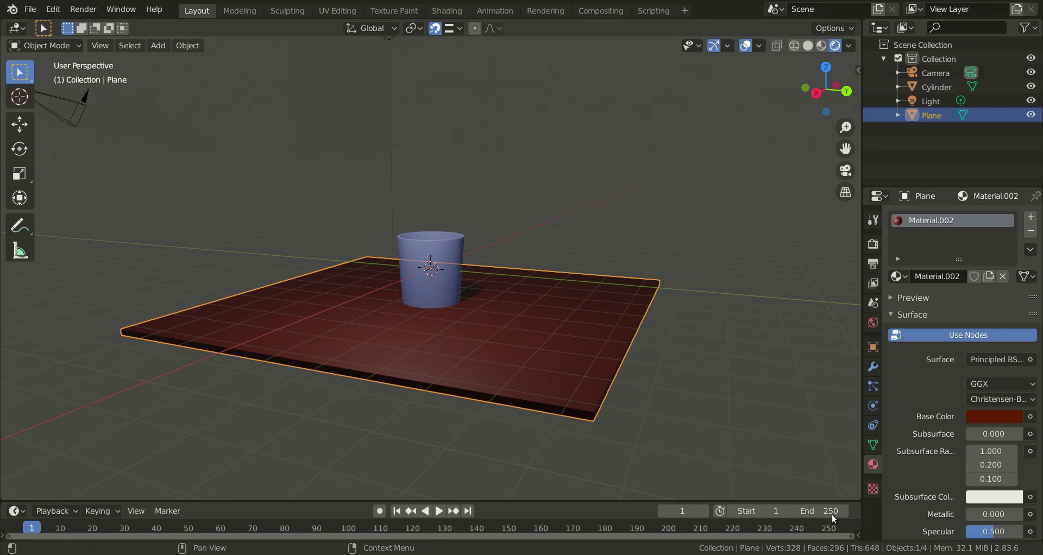
middle_click_drag(826, 489, 818, 452)
left_click(817, 452)
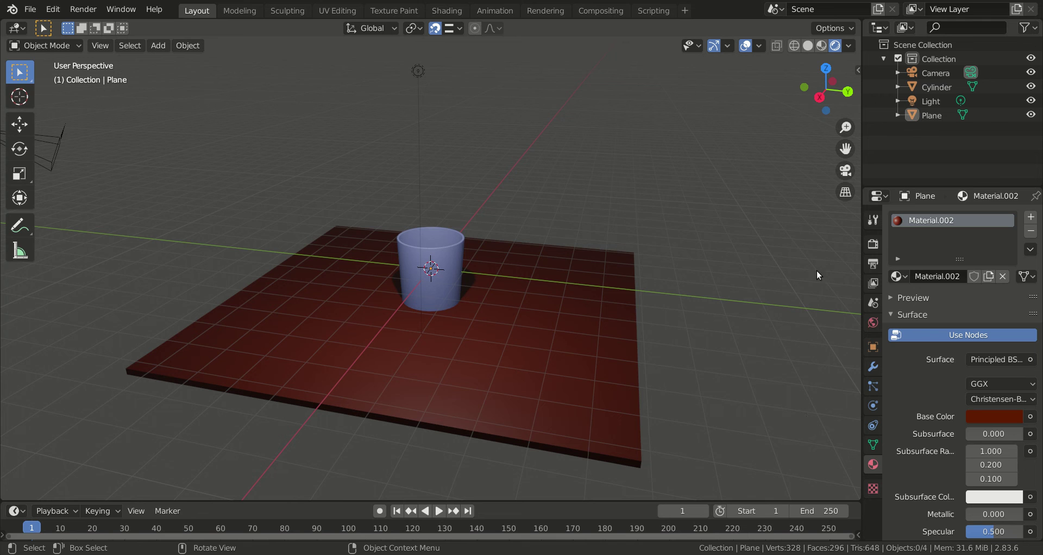
Put the cup's mesh in Edit Mode and clear its current edge selection
left_click(440, 269)
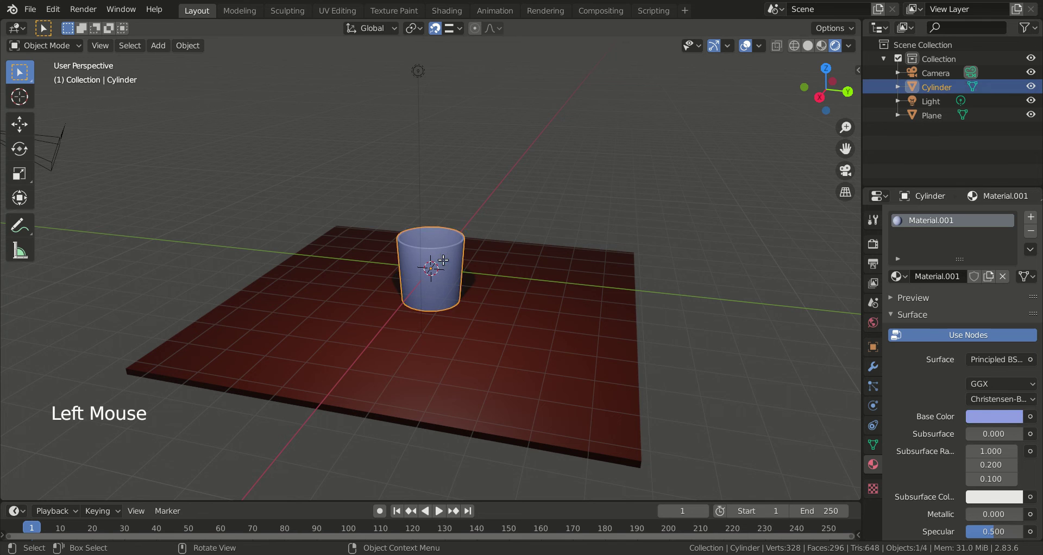
key("Tab")
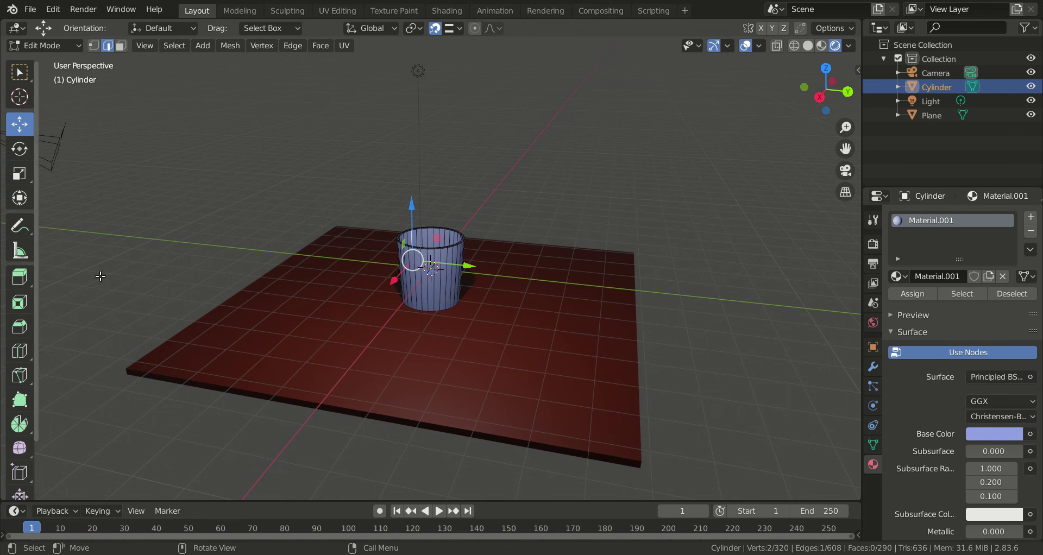
middle_click_drag(527, 174, 499, 142)
left_click(520, 160)
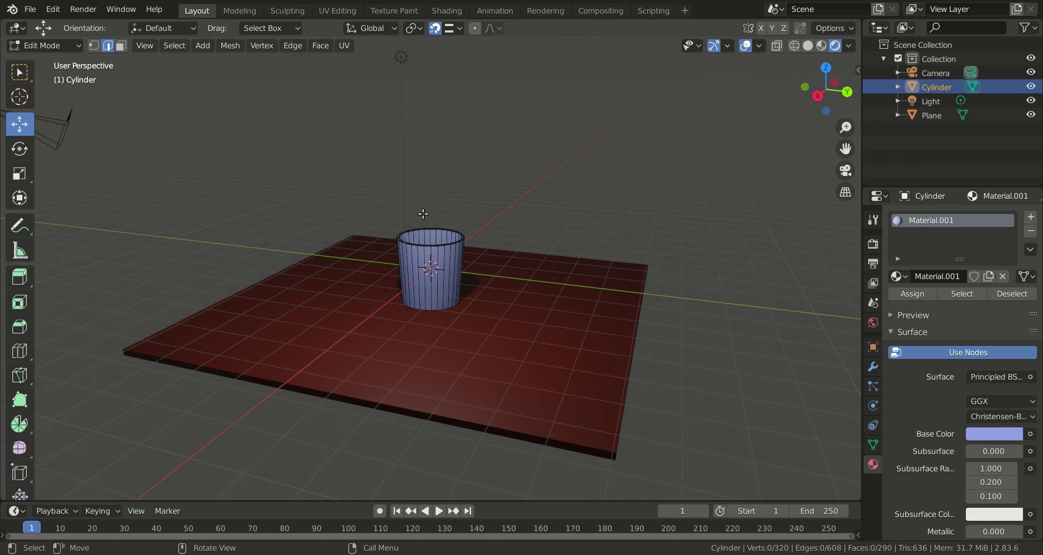